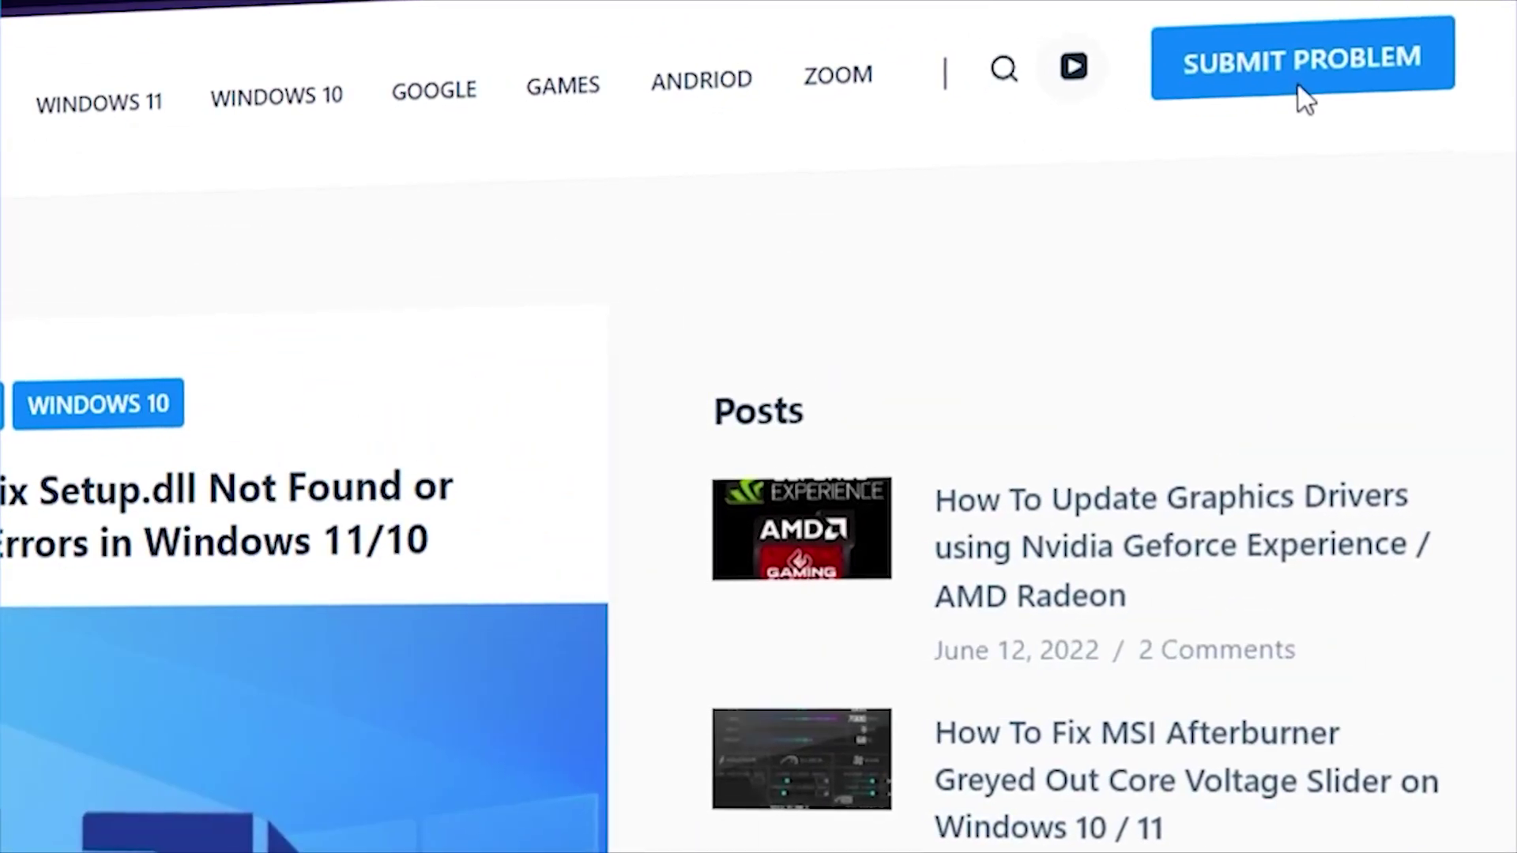
# - Open the SUBMIT PROBLEM form at the top right of the Windows help website
pyautogui.click(1293, 97)
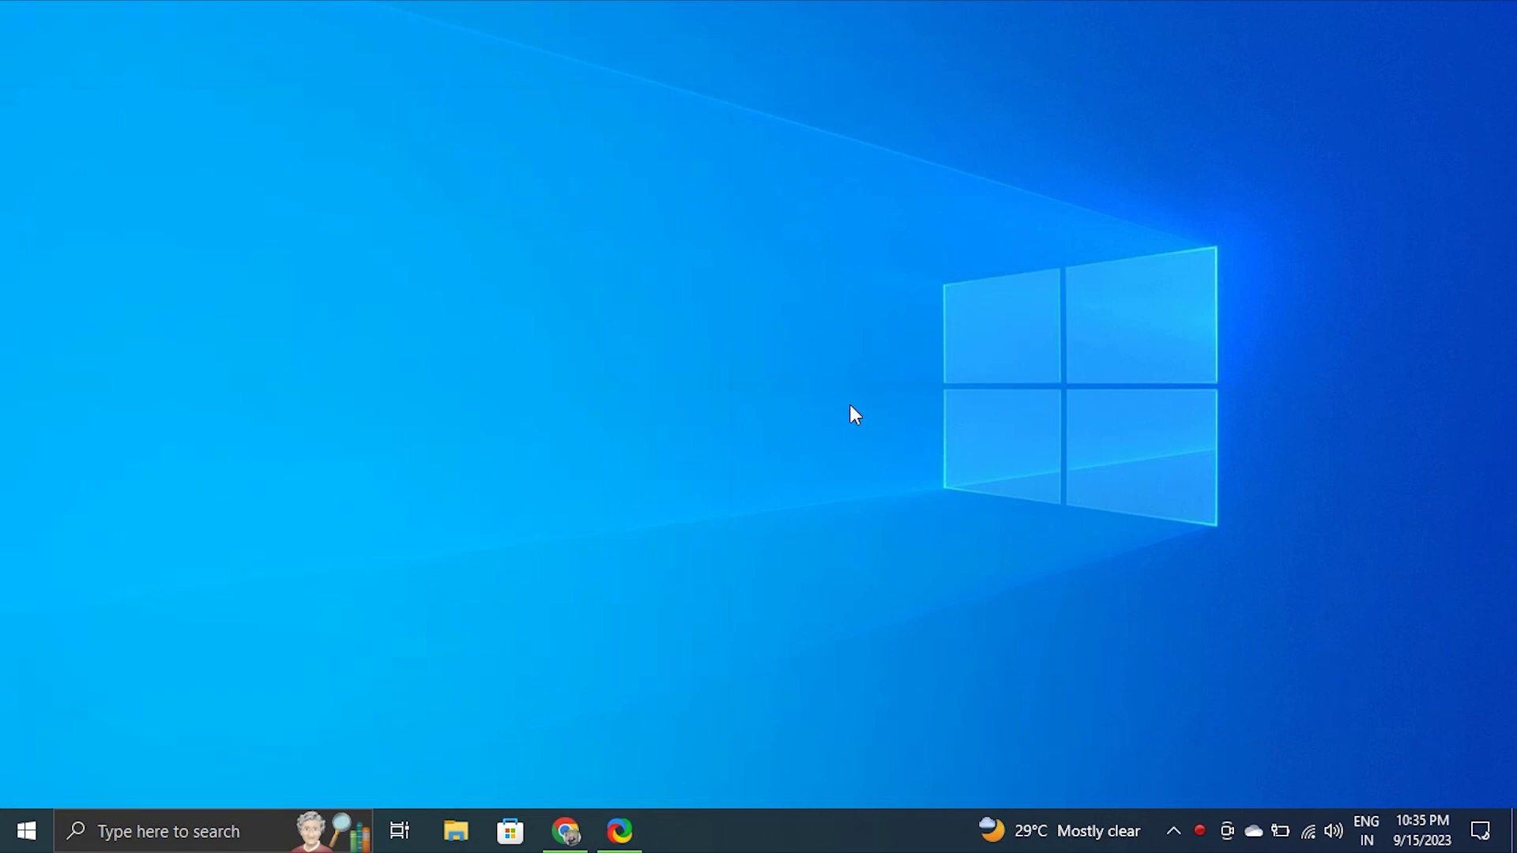
pyautogui.press('super+i')
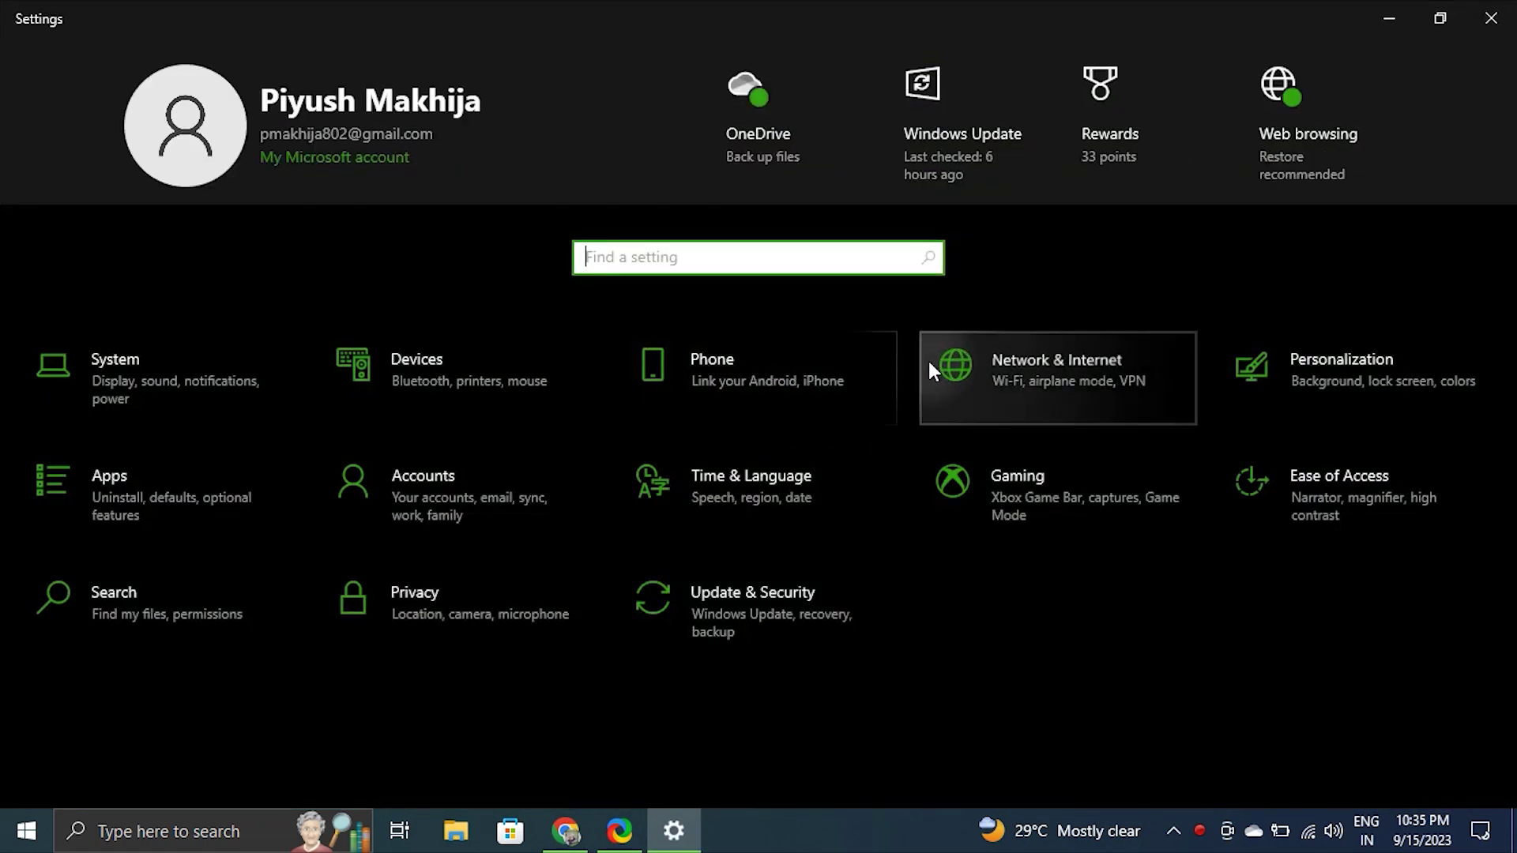
pyautogui.click(927, 362)
pyautogui.scroll(-3, 927, 358)
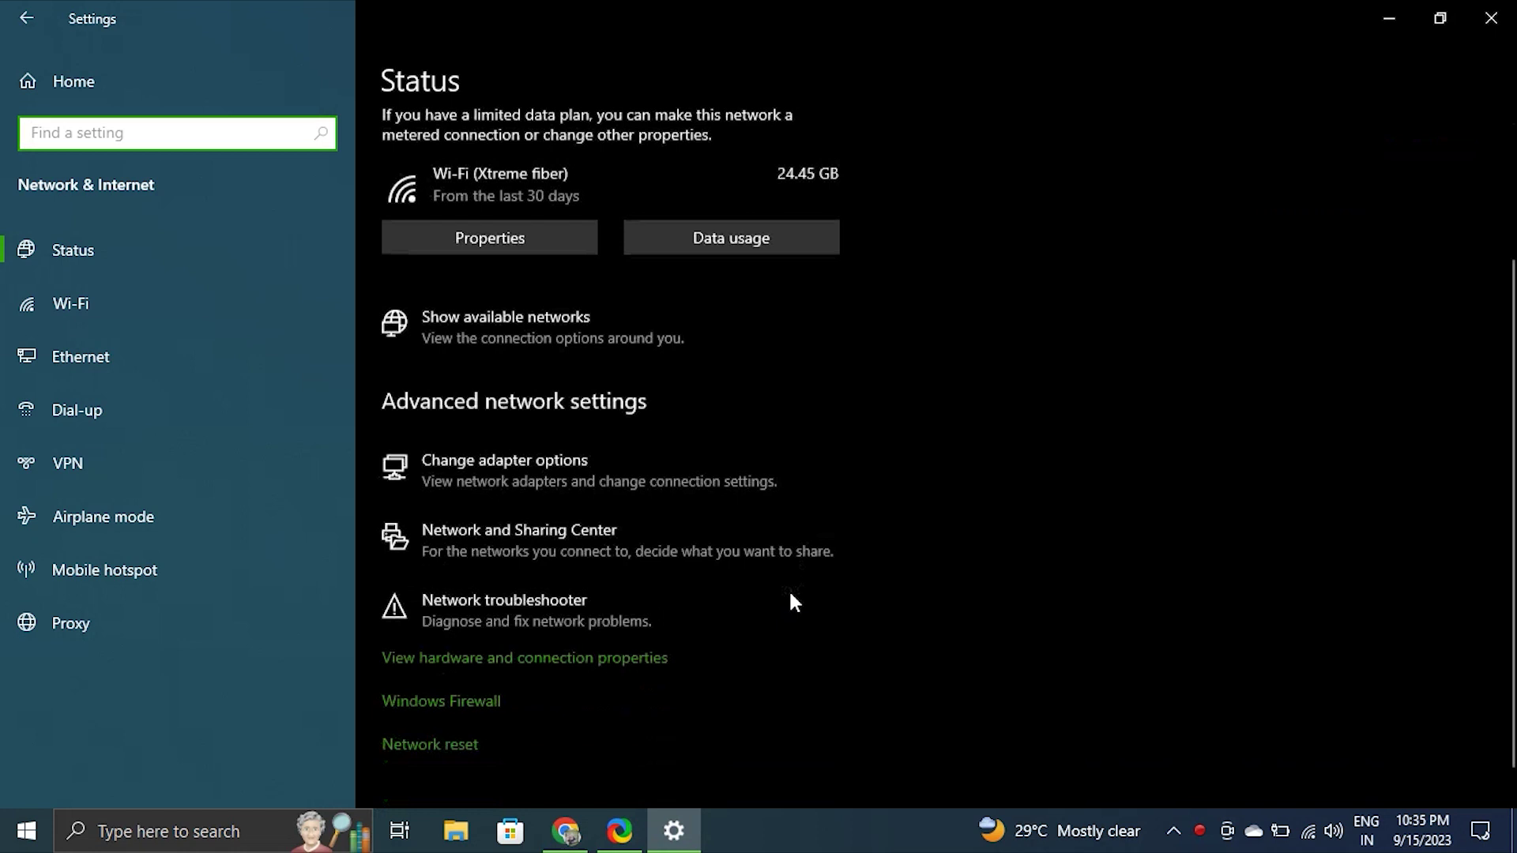
pyautogui.click(103, 516)
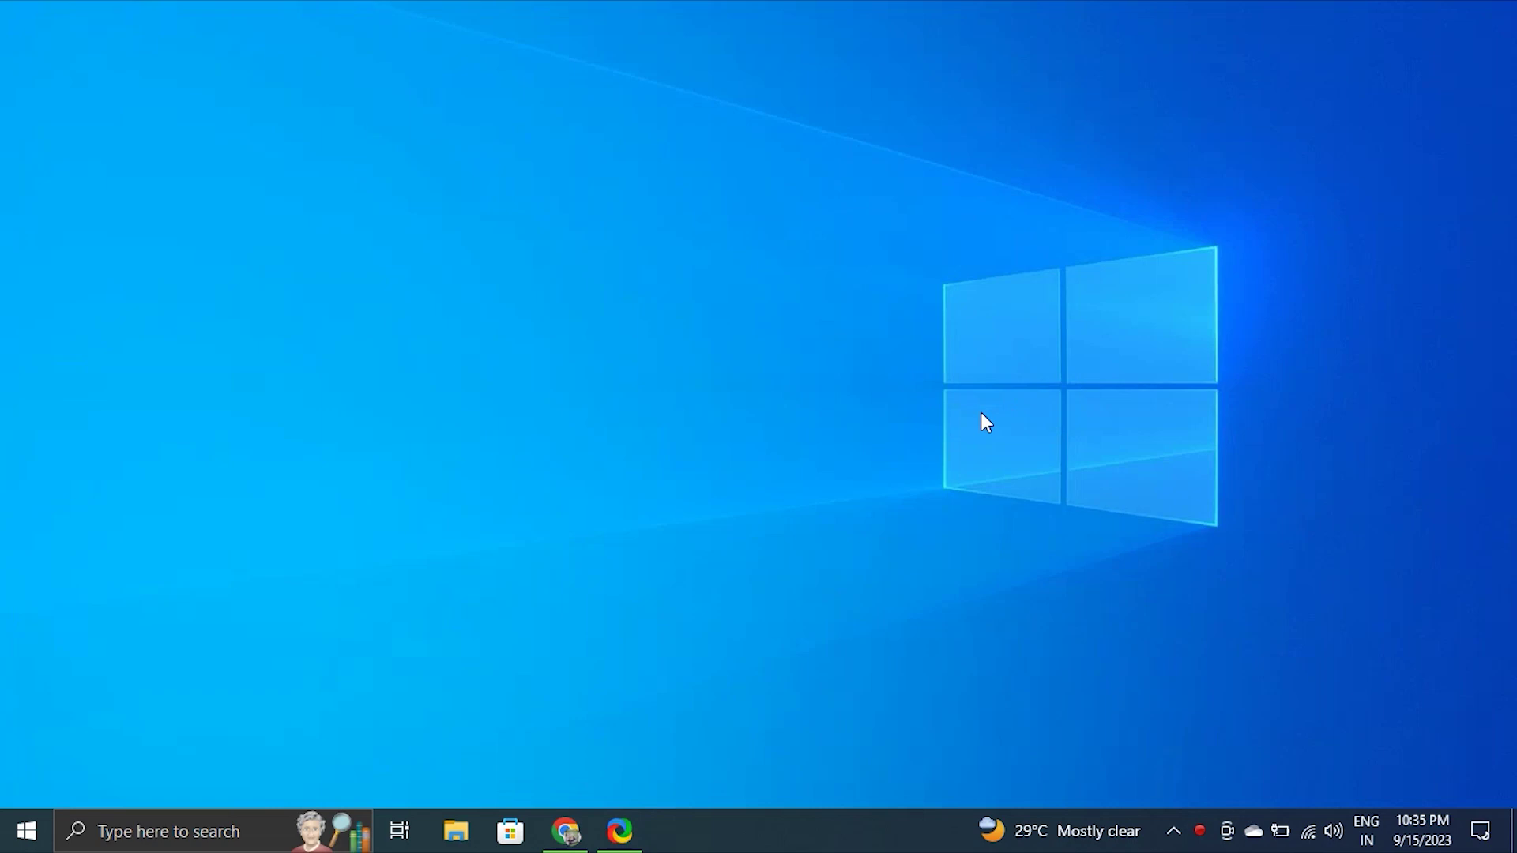
# - Open Settings' Network & Internet Status page and scroll down to Advanced network settings
pyautogui.press('super+i')
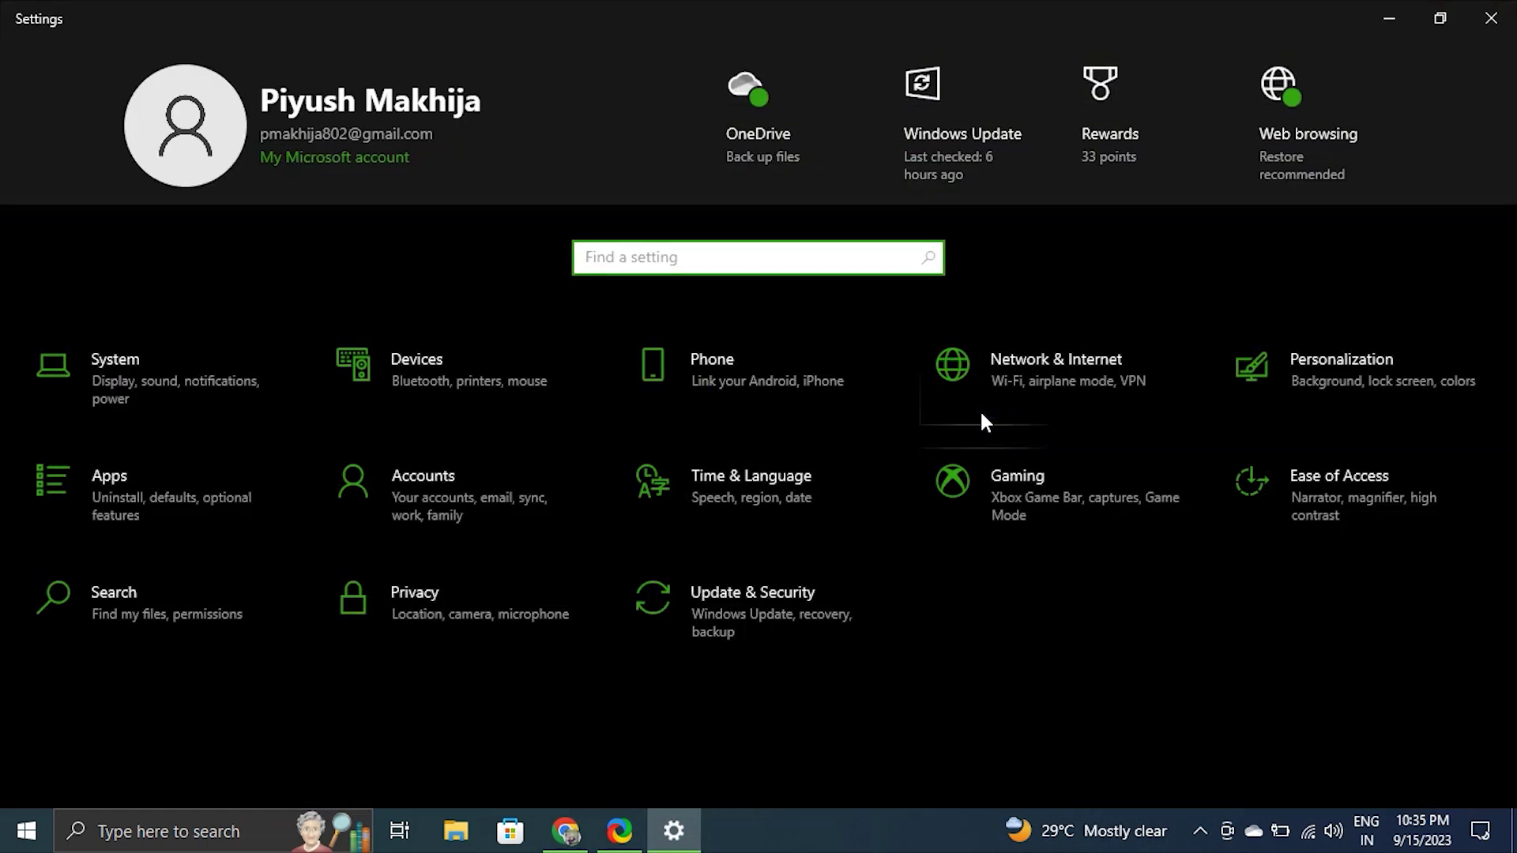
pyautogui.click(1001, 395)
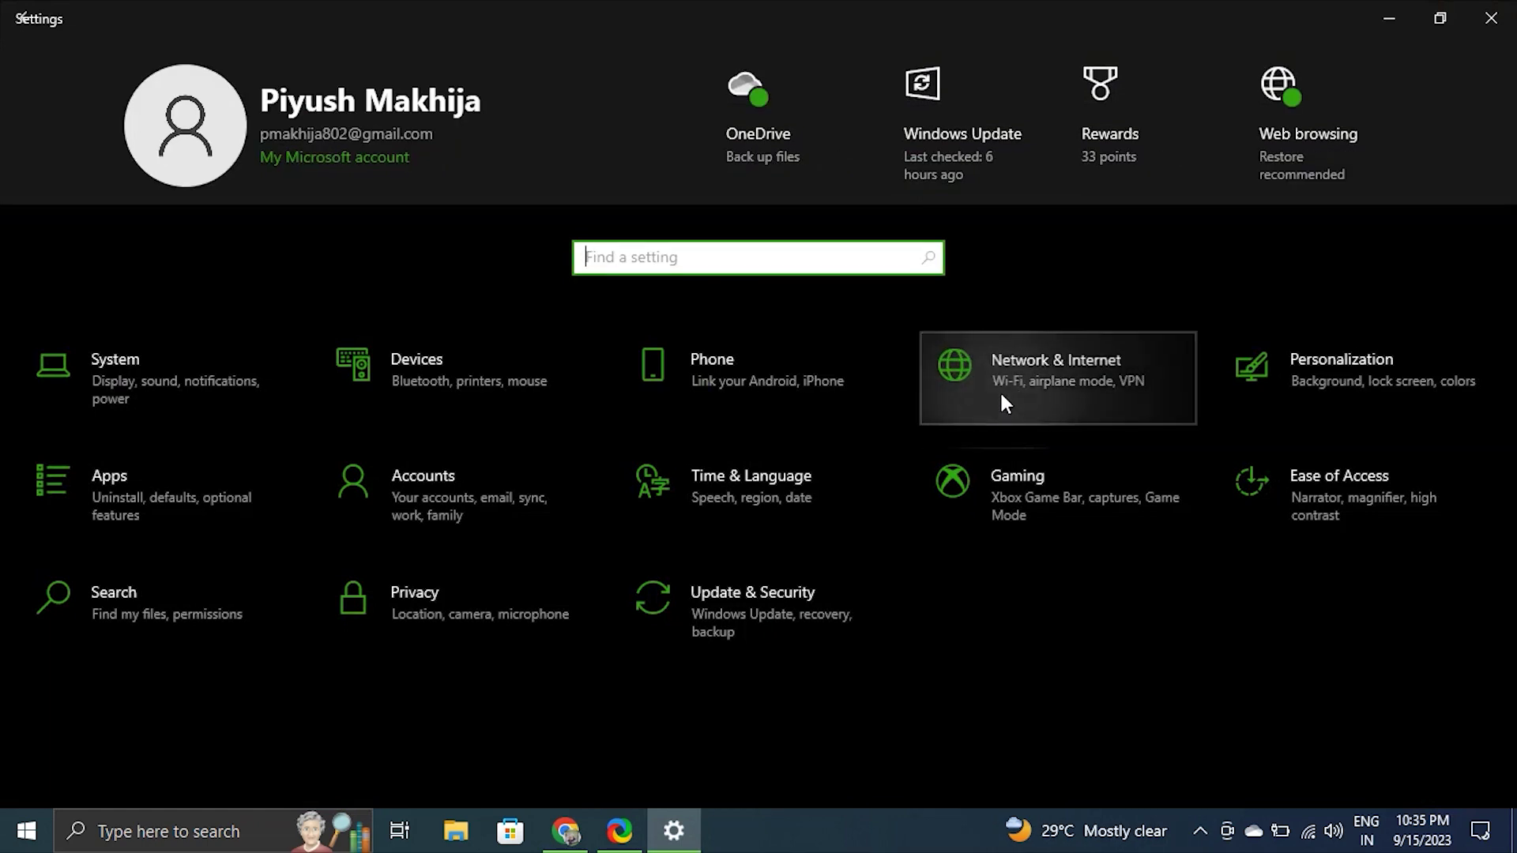
pyautogui.scroll(-3, 754, 545)
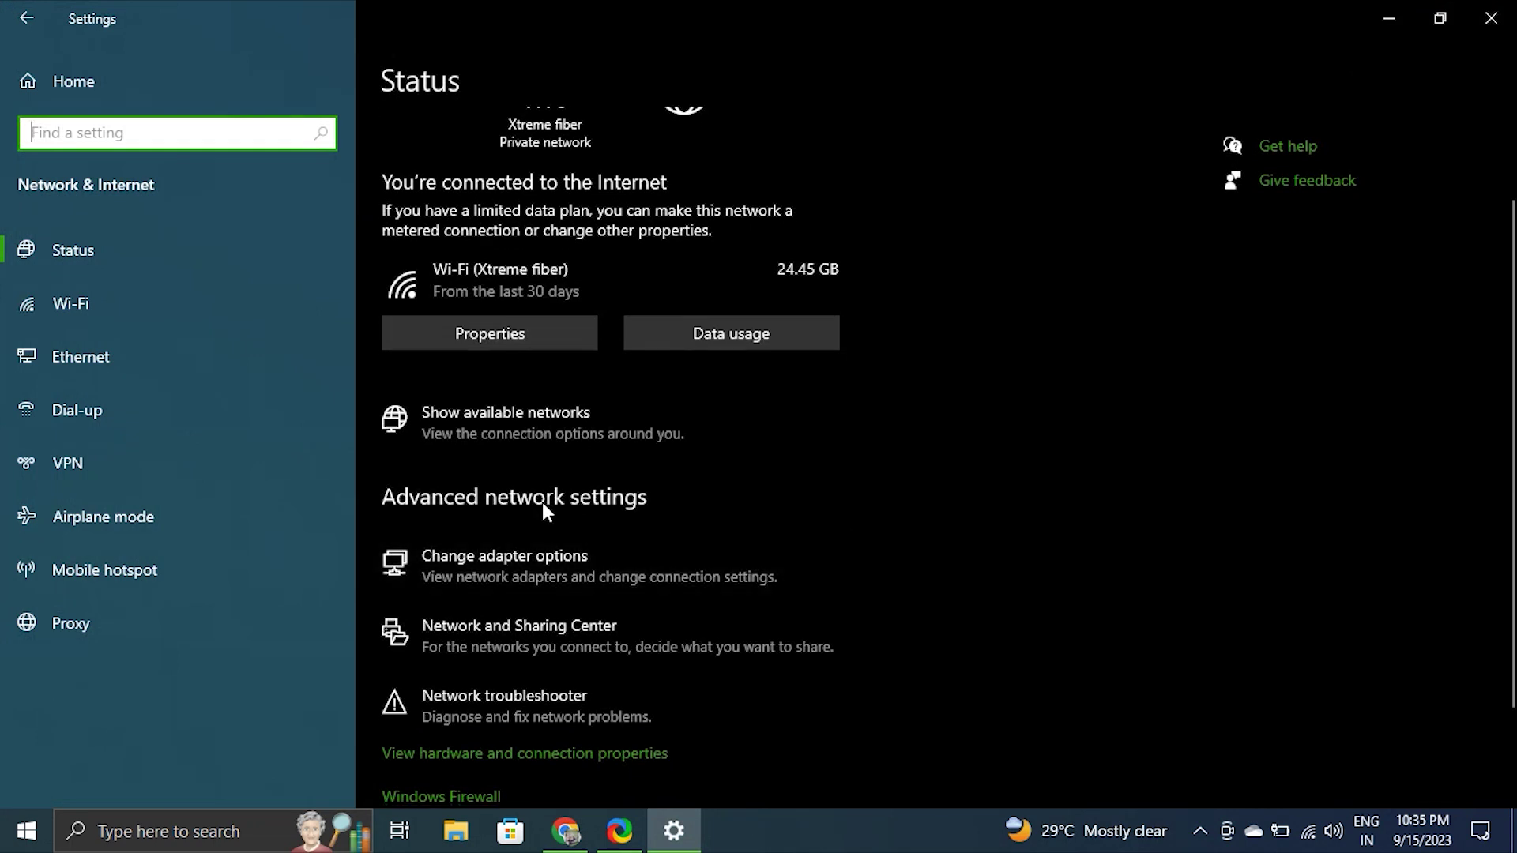
pyautogui.scroll(-3, 541, 503)
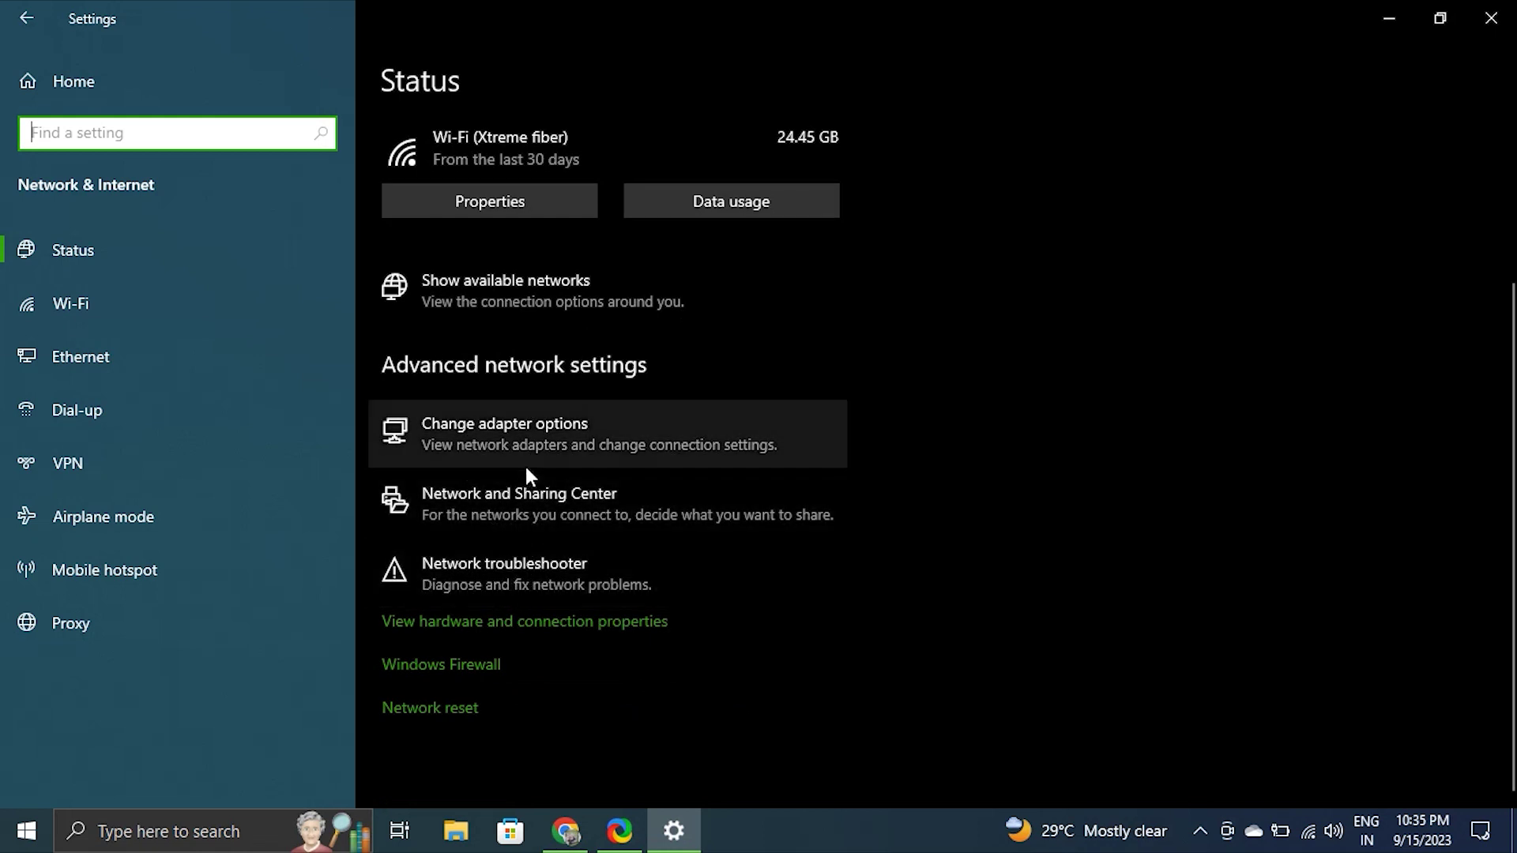
# - View the Network reset page without resetting, then close Settings
pyautogui.click(463, 707)
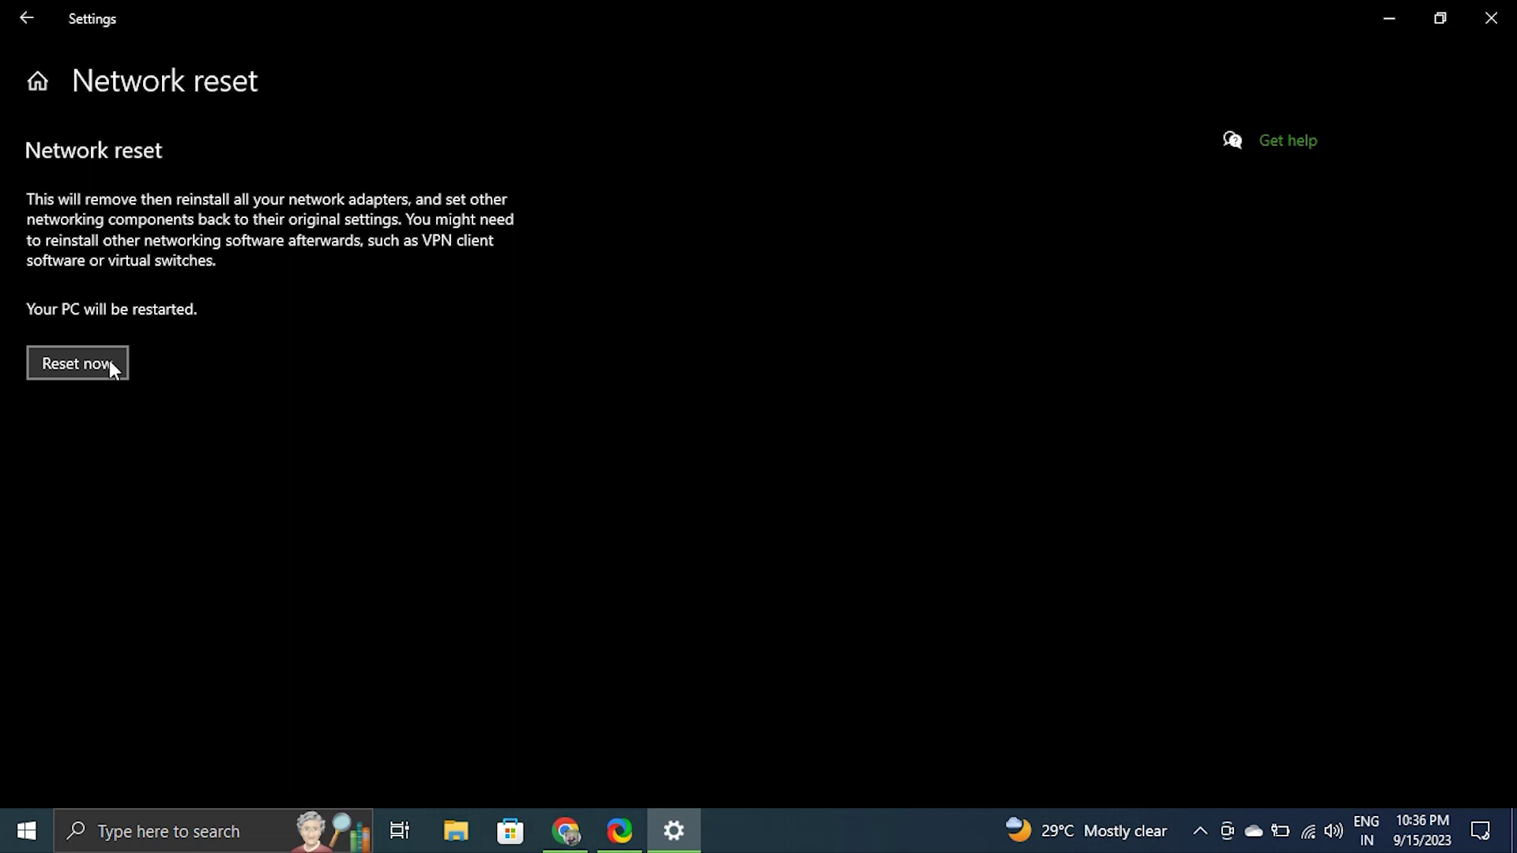
pyautogui.click(1490, 17)
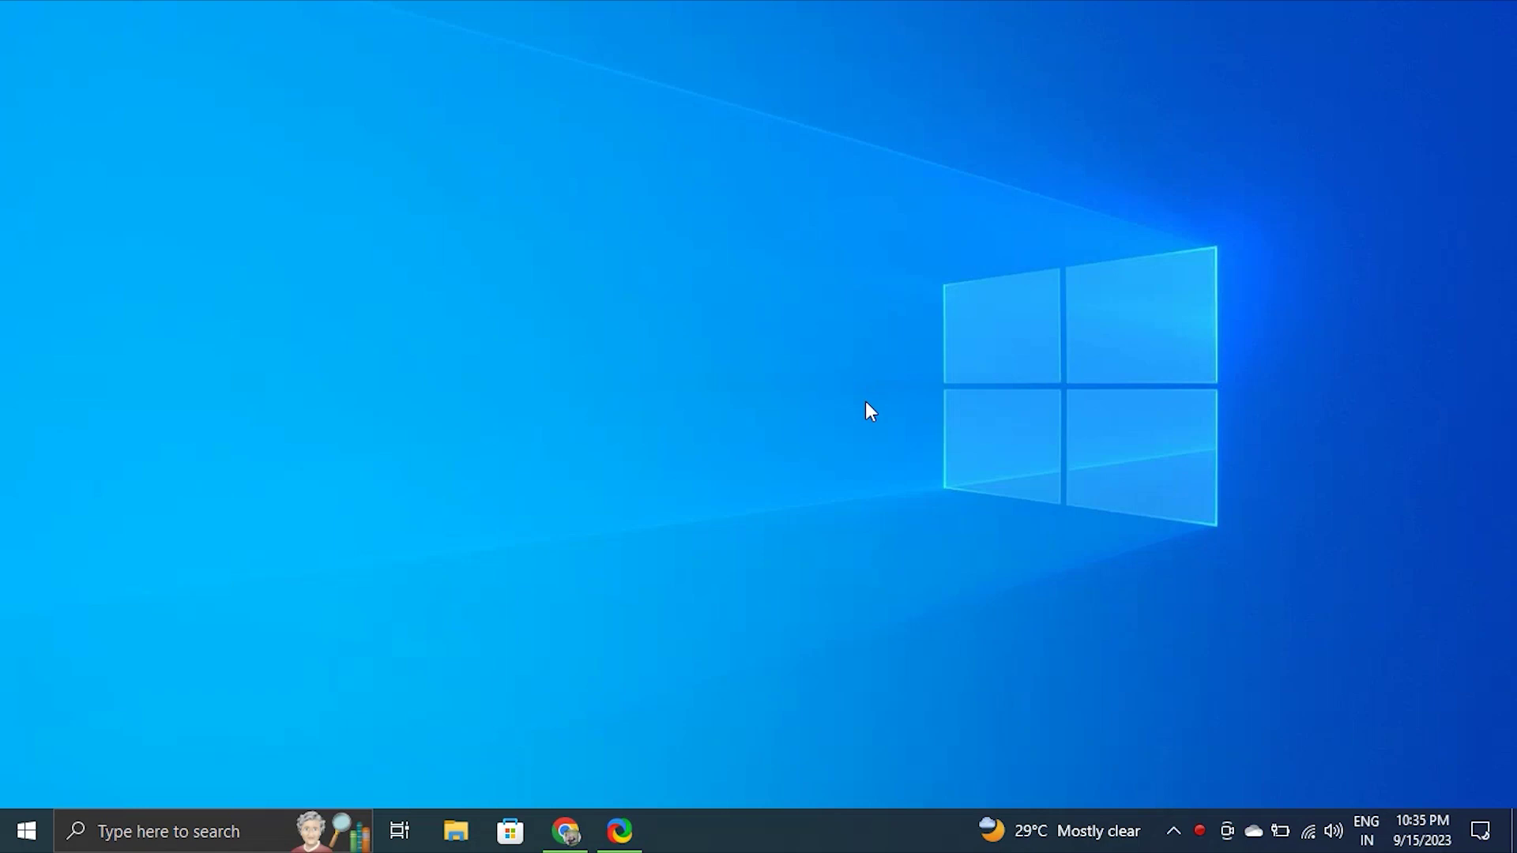
# - Run ipconfig /release in an administrator Command Prompt, then close the window
pyautogui.click(212, 835)
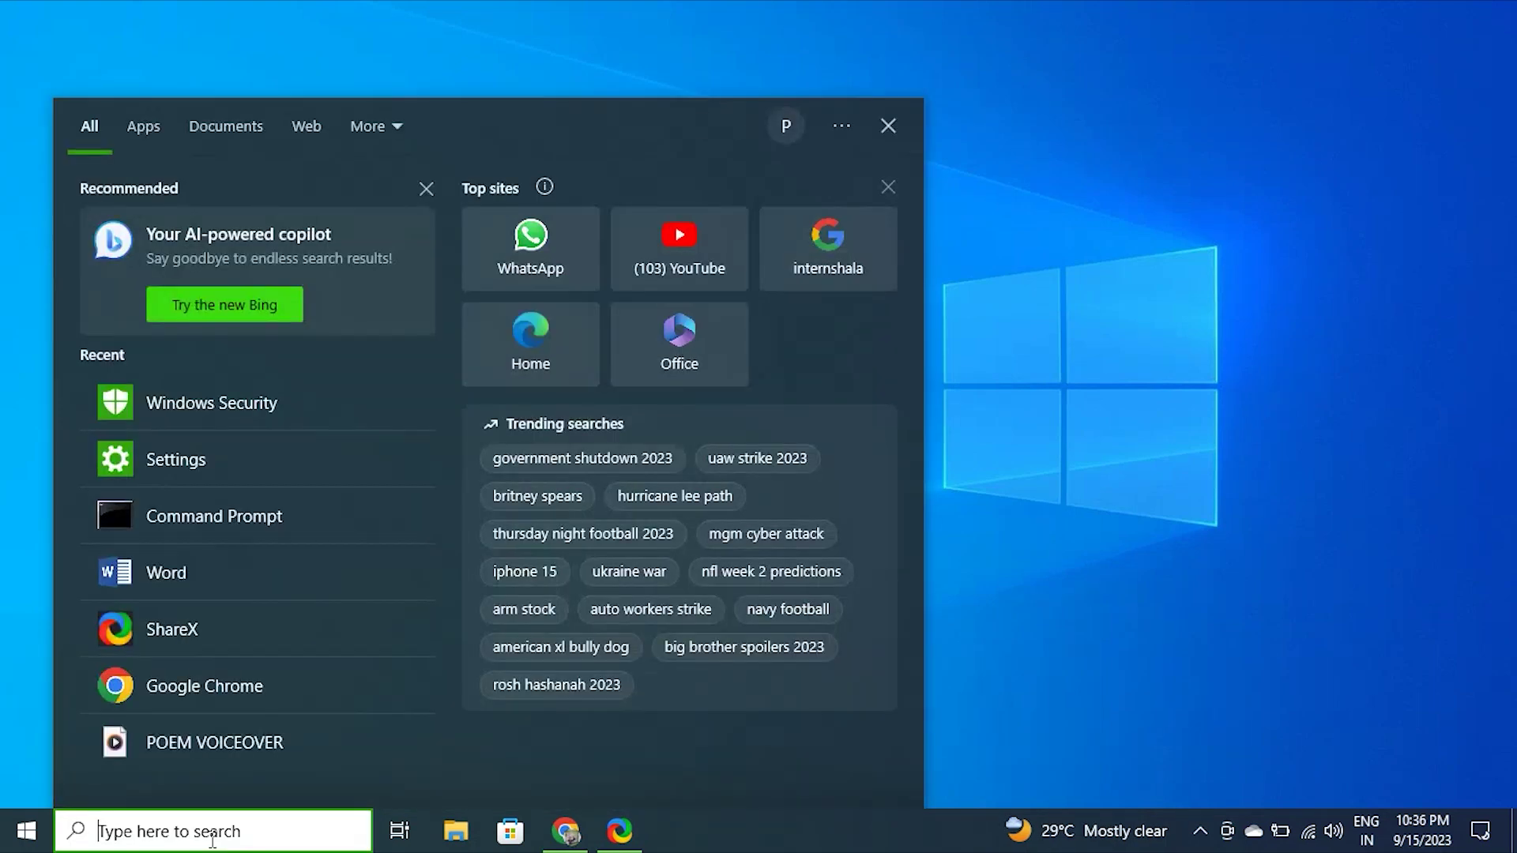
pyautogui.write('comm')
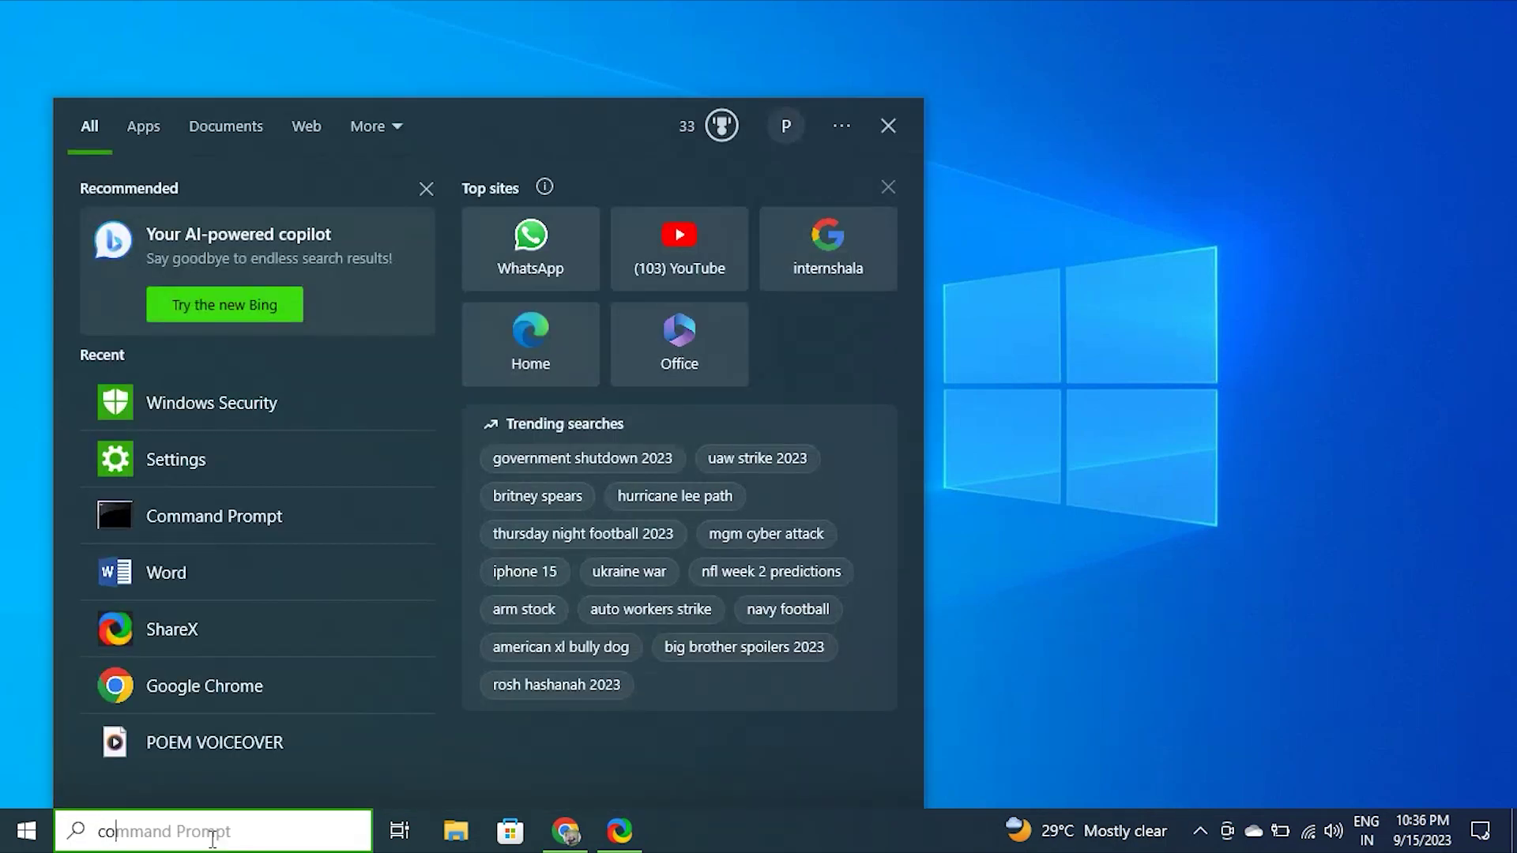
pyautogui.rightClick(205, 210)
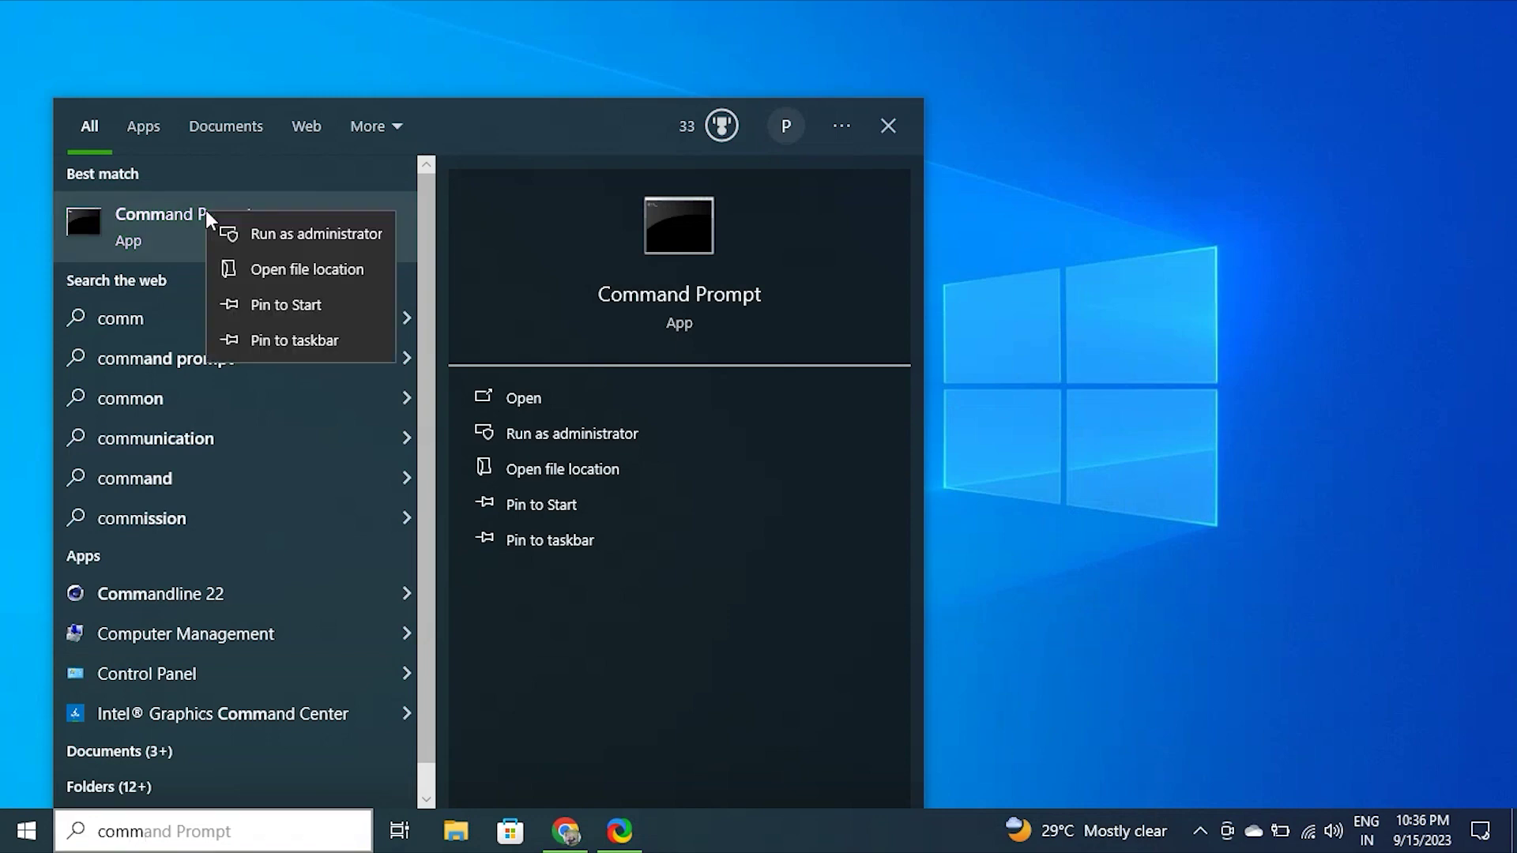
pyautogui.click(243, 222)
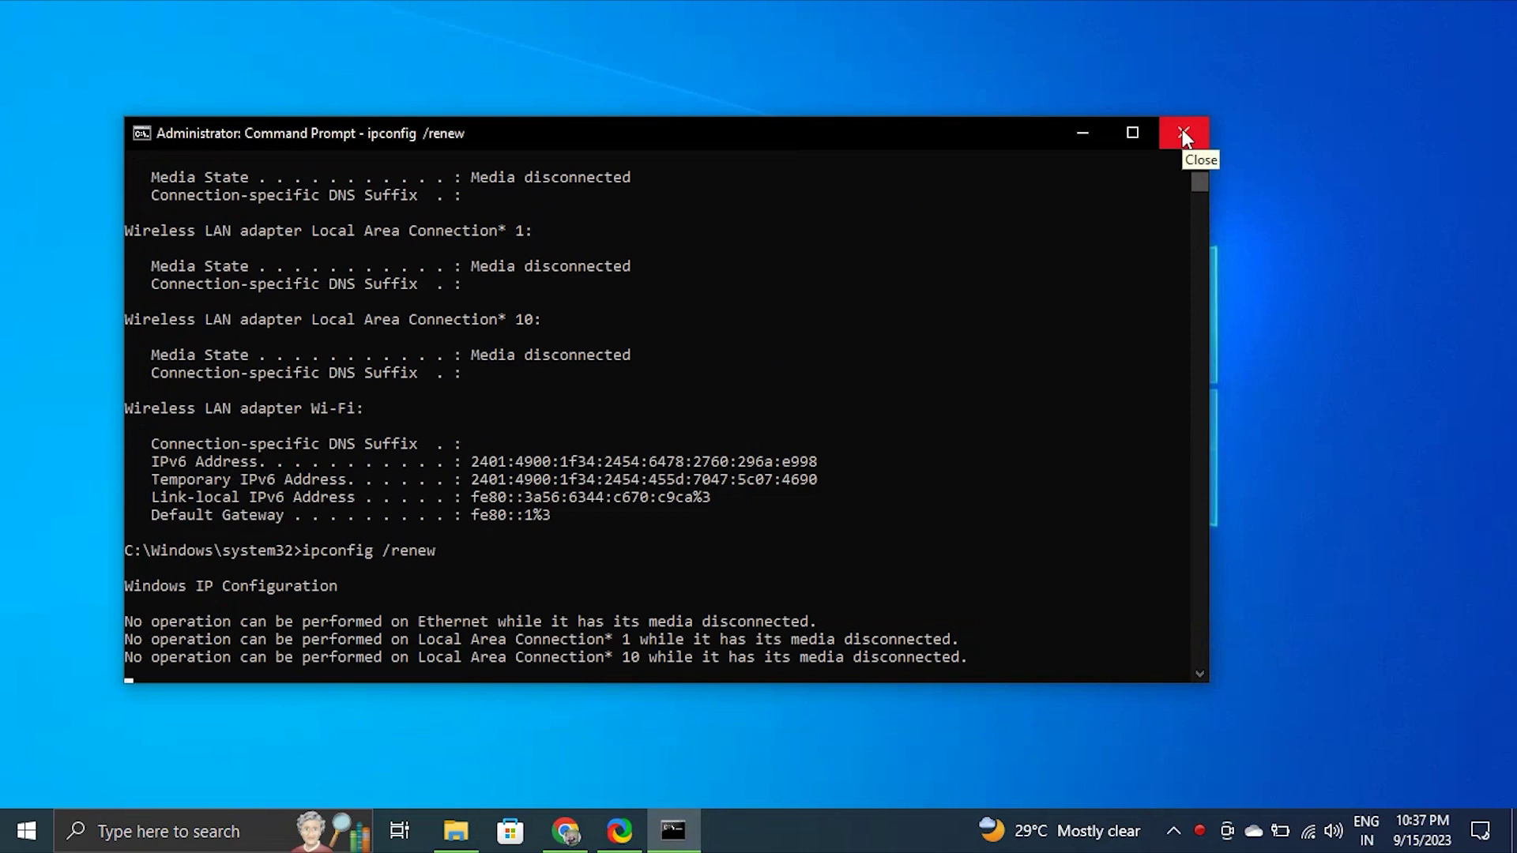
pyautogui.click(1182, 129)
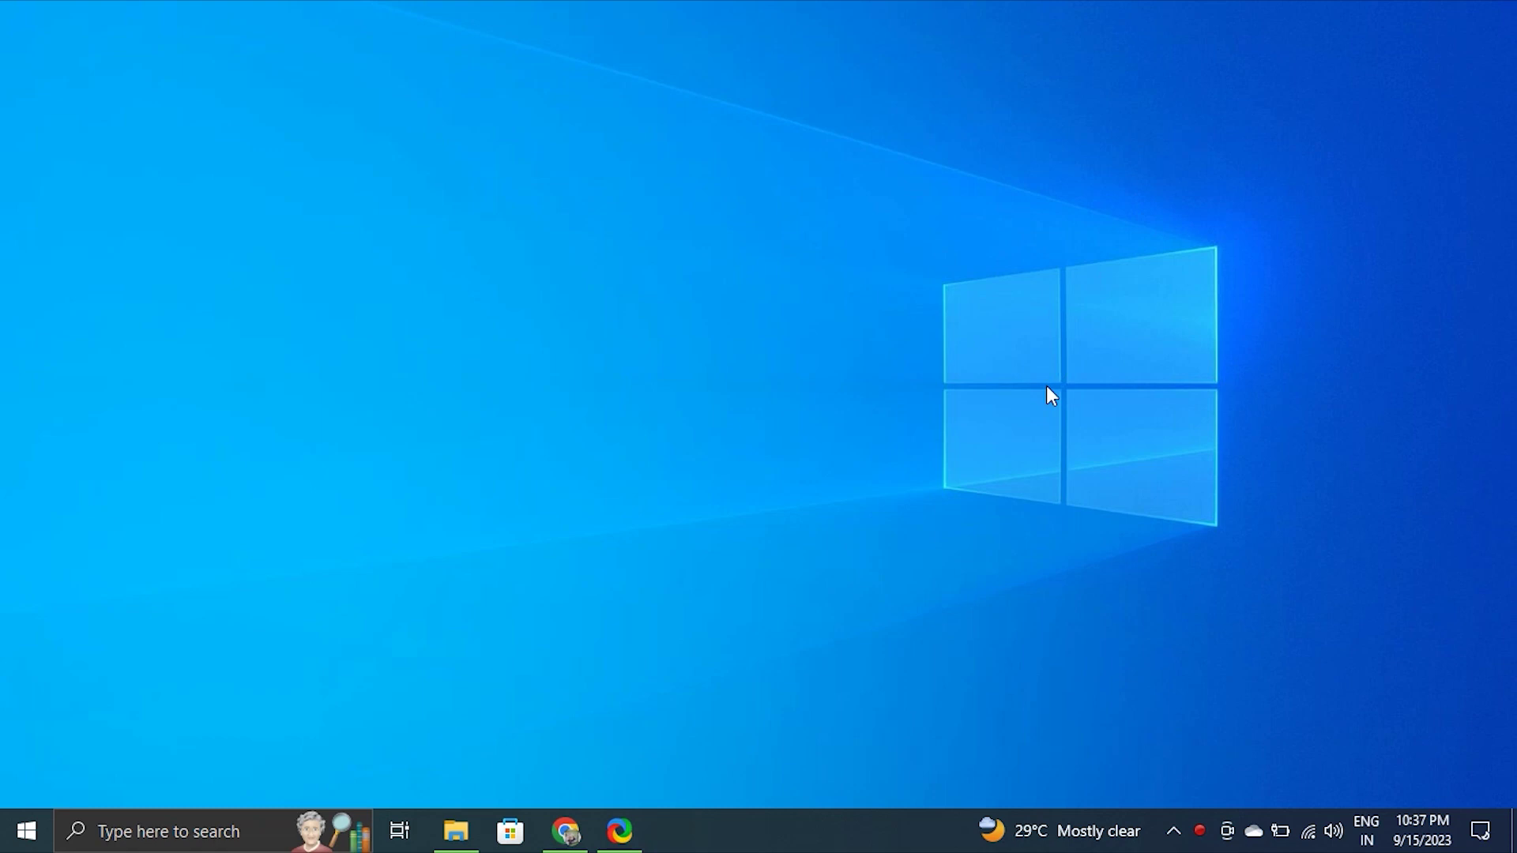
# - Launch regedit from Run and navigate to the Control\Class key
pyautogui.press('super+r')
pyautogui.write('re')
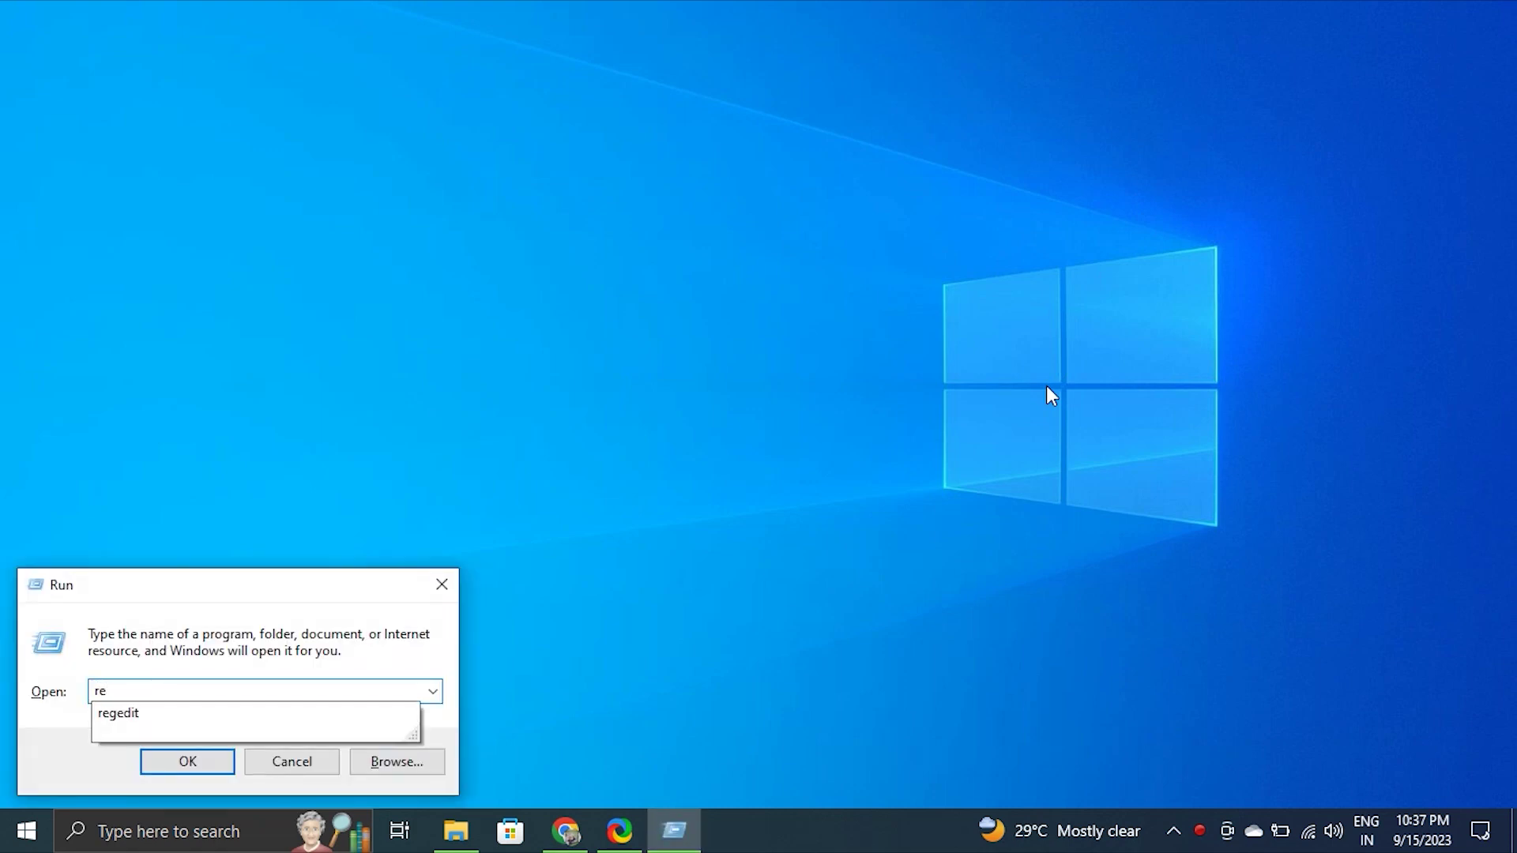
pyautogui.click(204, 719)
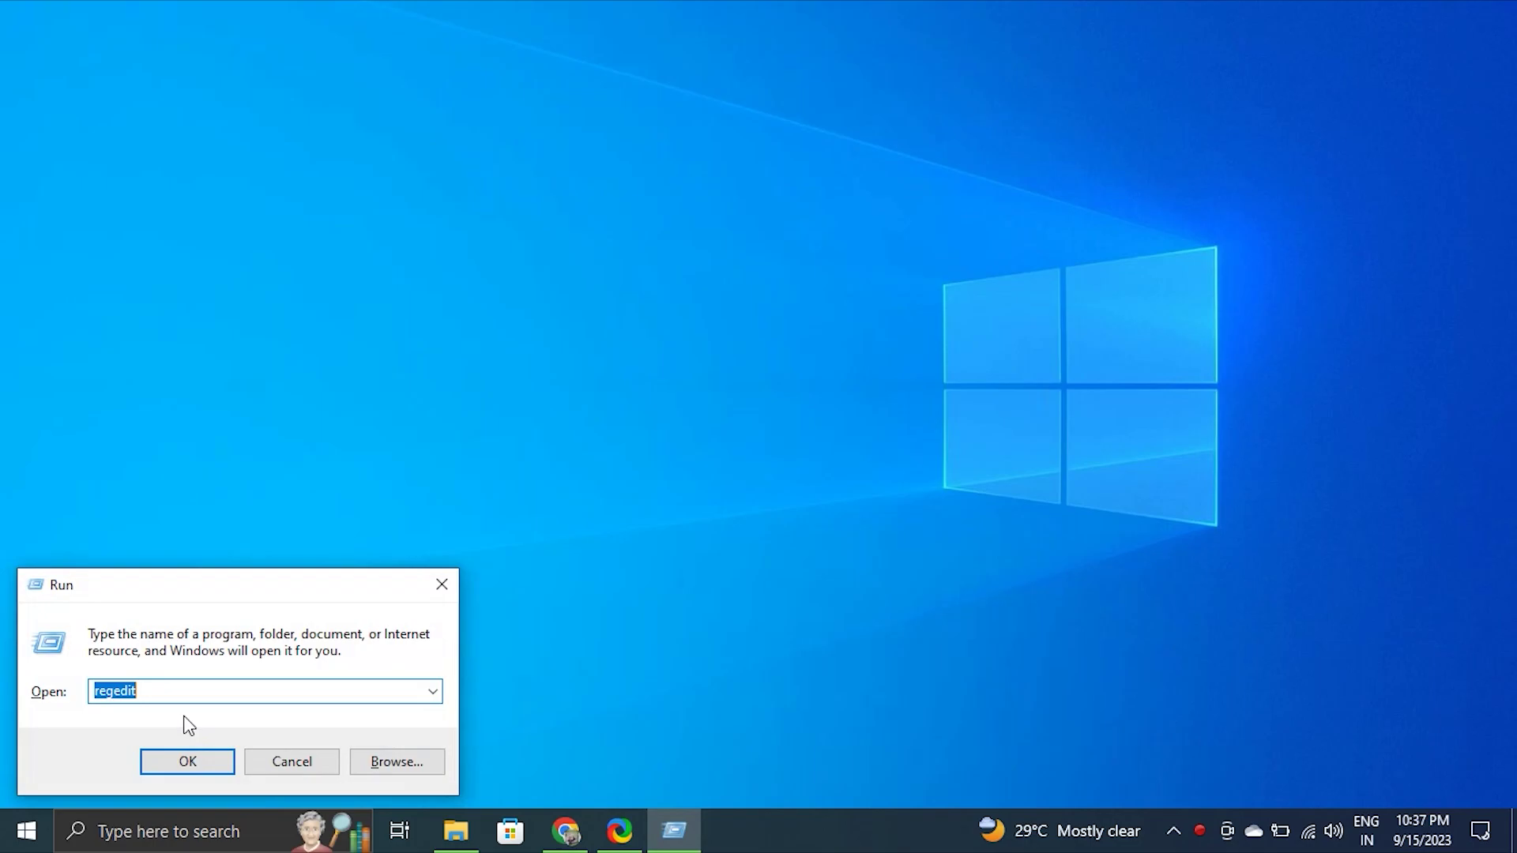
pyautogui.click(187, 761)
pyautogui.click(448, 83)
pyautogui.press('BackSpace')
pyautogui.moveTo(469, 82); pyautogui.dragTo(5, 83)
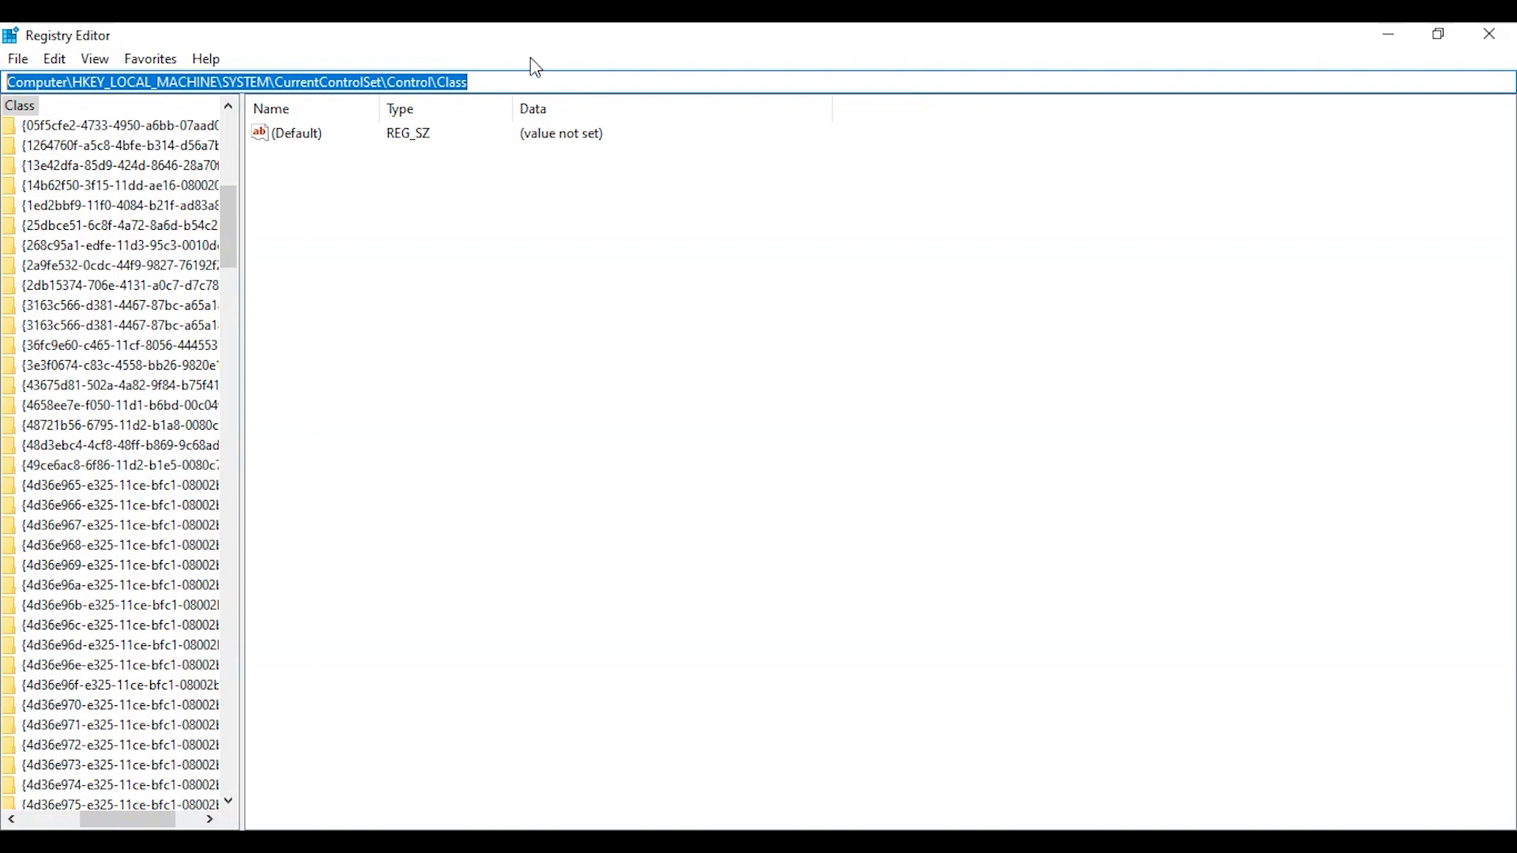
pyautogui.click(757, 267)
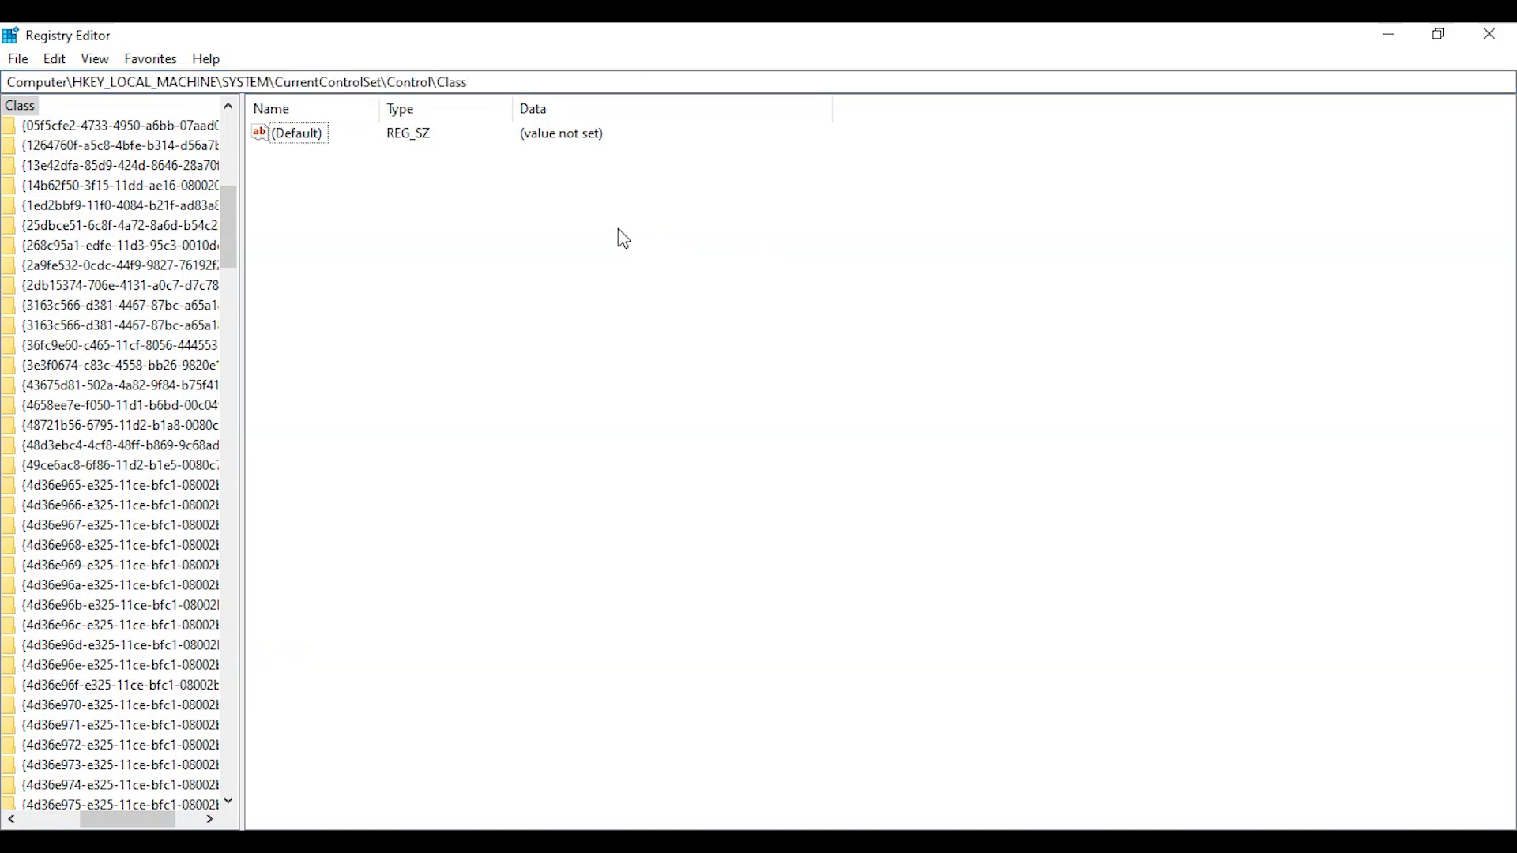
# - Add a DWORD (32-bit) value named 'radio enable key' with value data 1
pyautogui.rightClick(547, 186)
pyautogui.moveTo(575, 195)
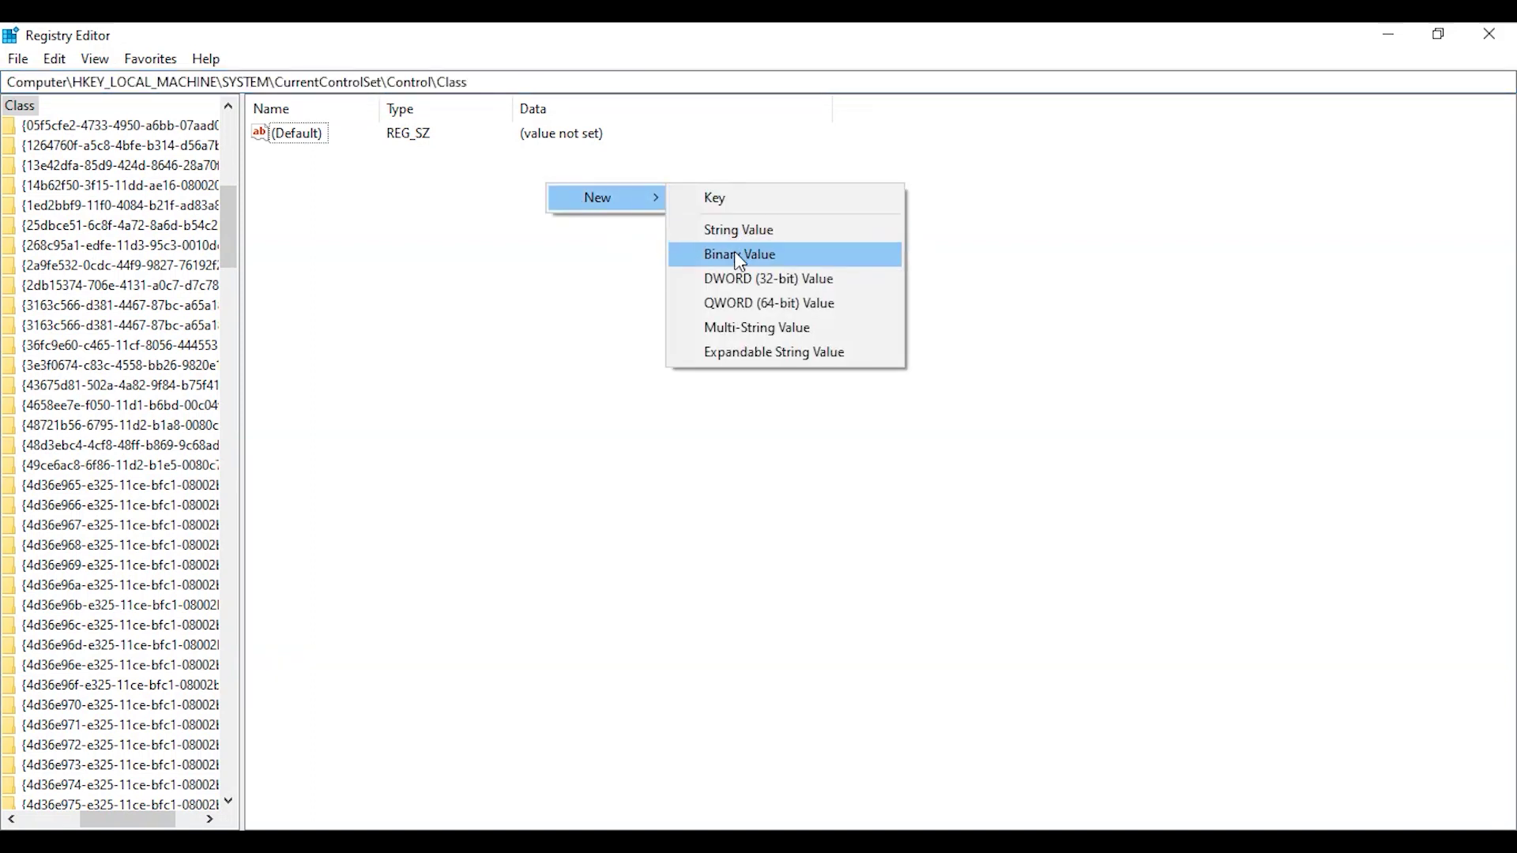
pyautogui.click(738, 279)
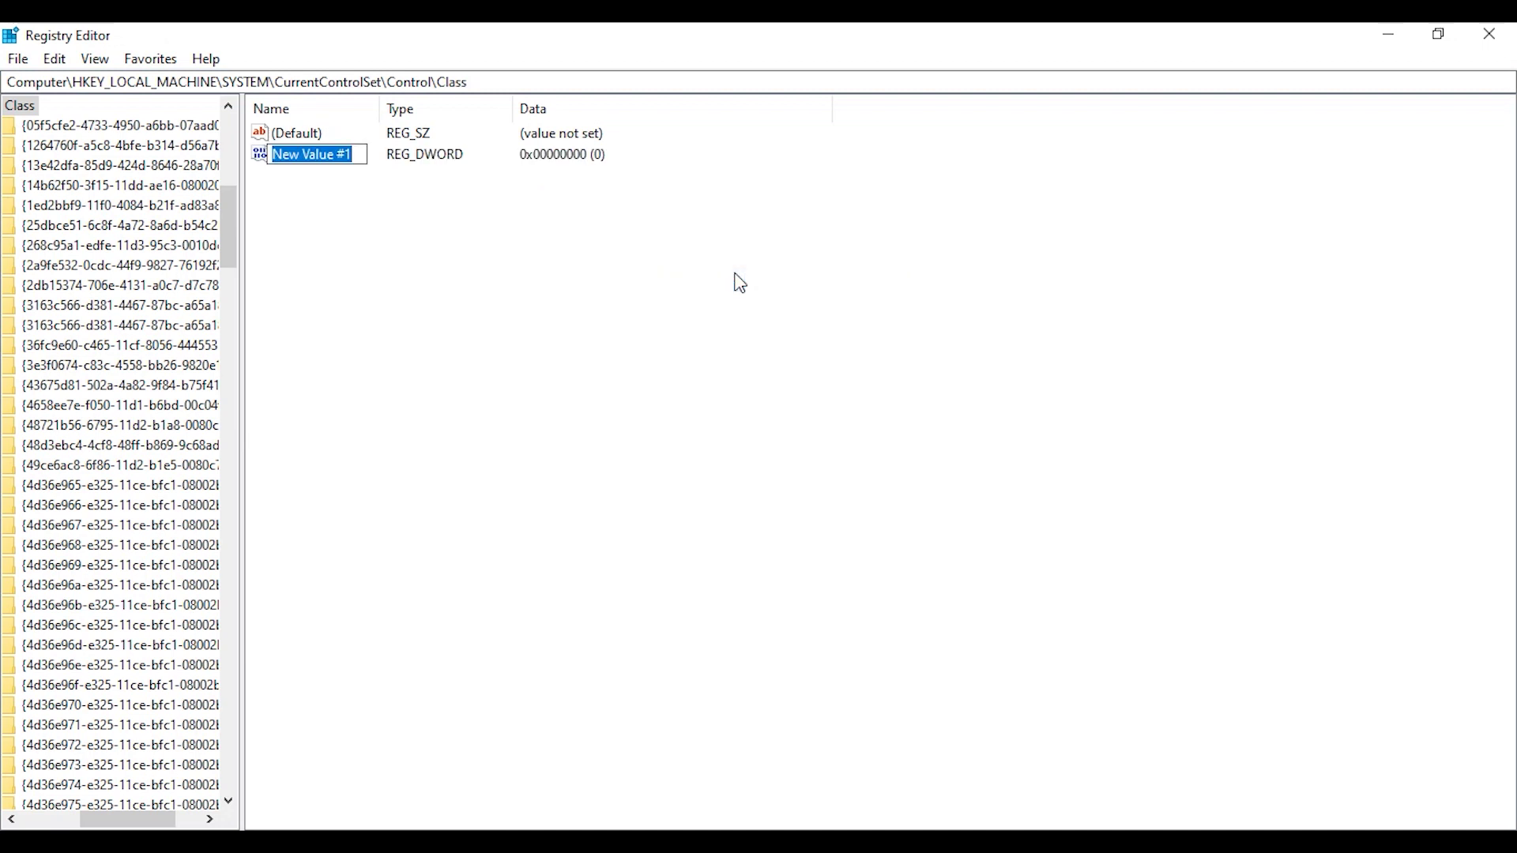
pyautogui.write('radio enable key')
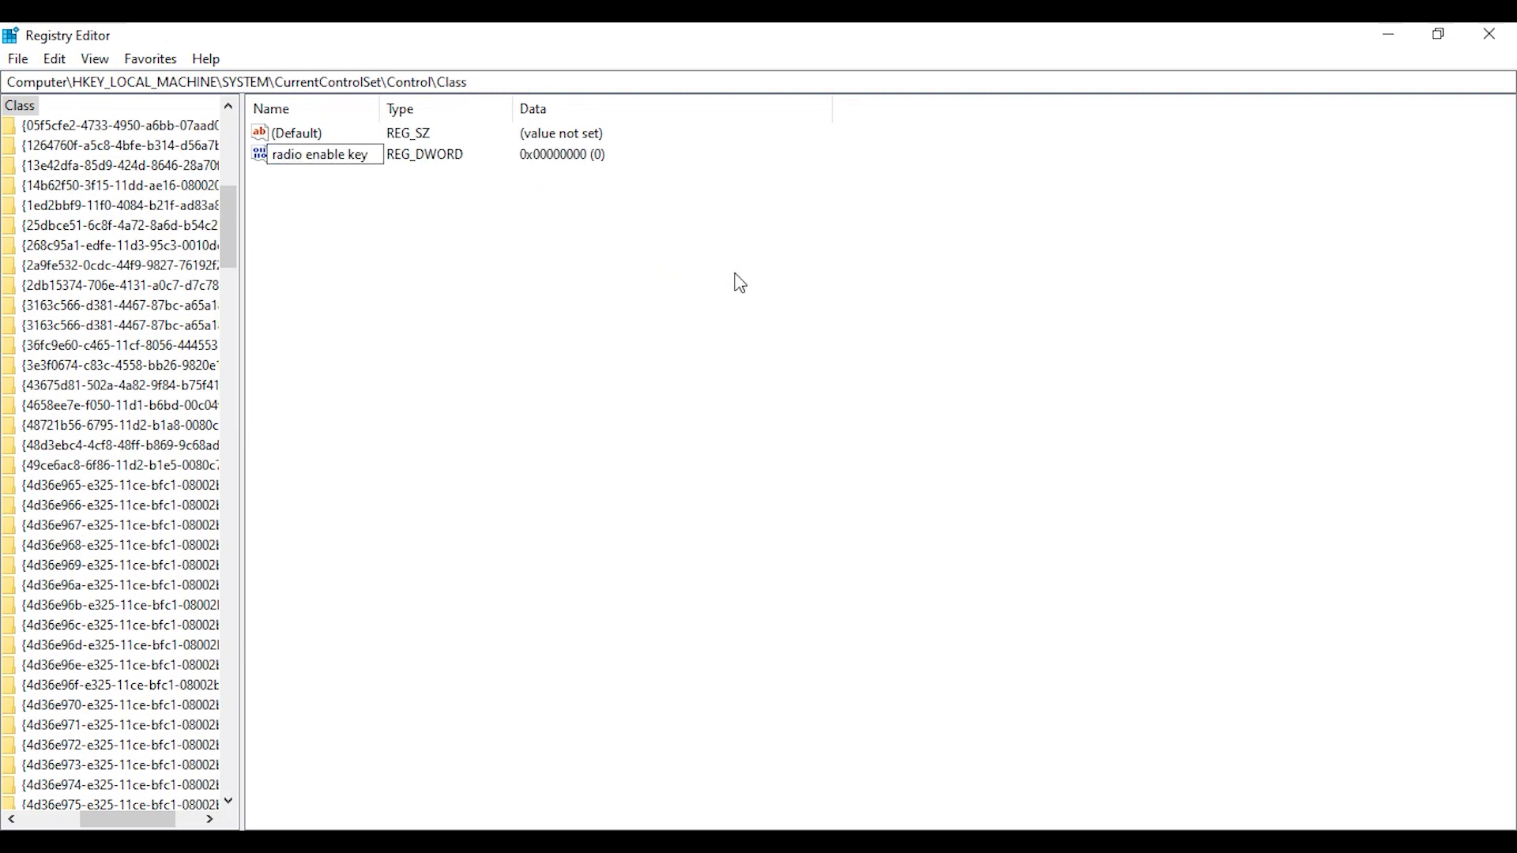
pyautogui.press('Return')
pyautogui.doubleClick(353, 156)
pyautogui.write('1')
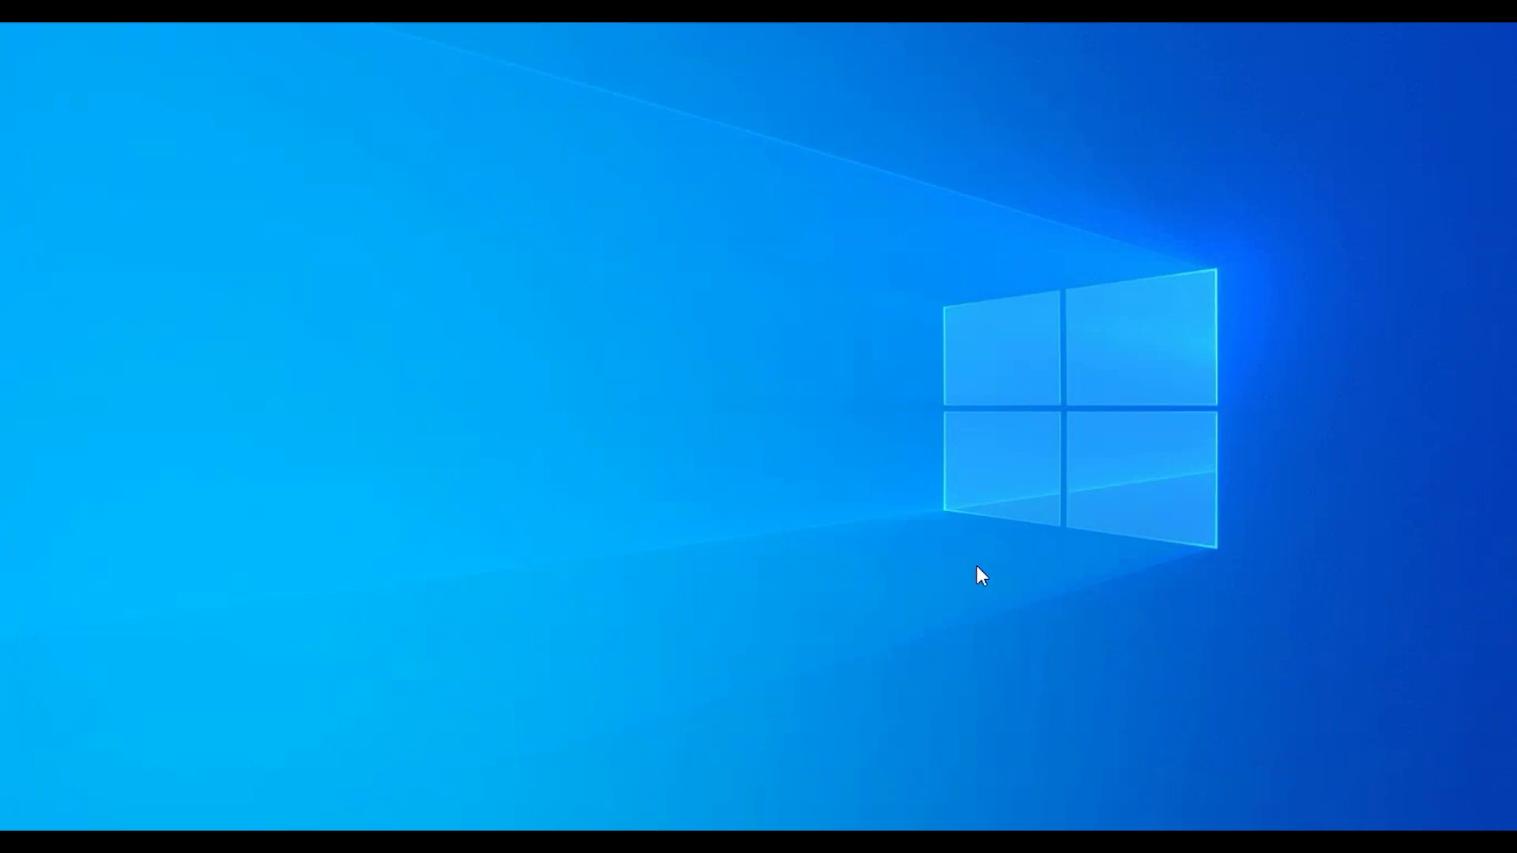
# - Launch msconfig and confirm Normal startup on the General tab with OK
pyautogui.press('super+r')
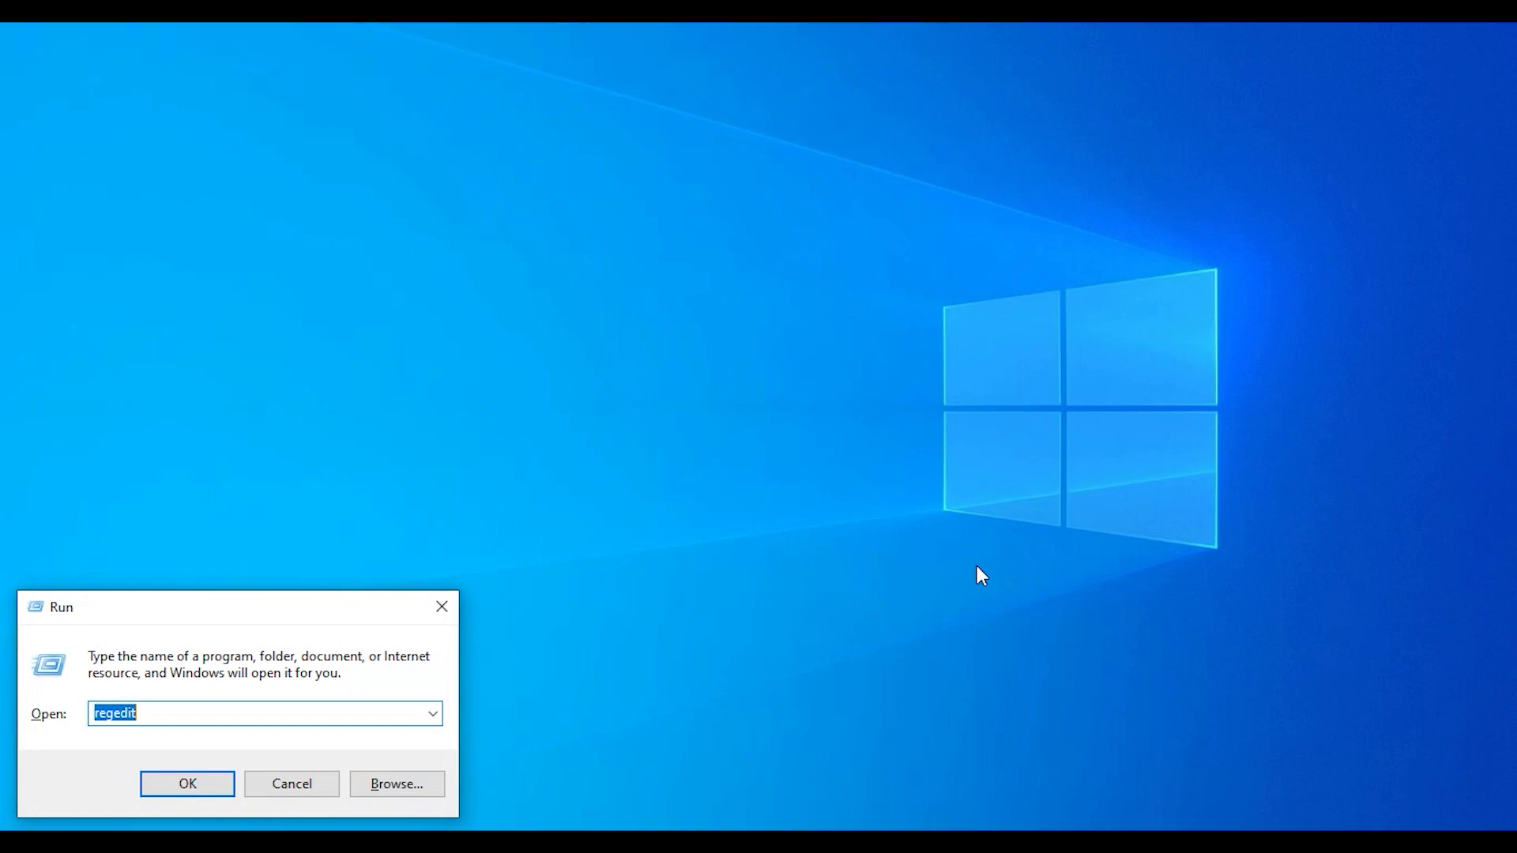
pyautogui.write('msc')
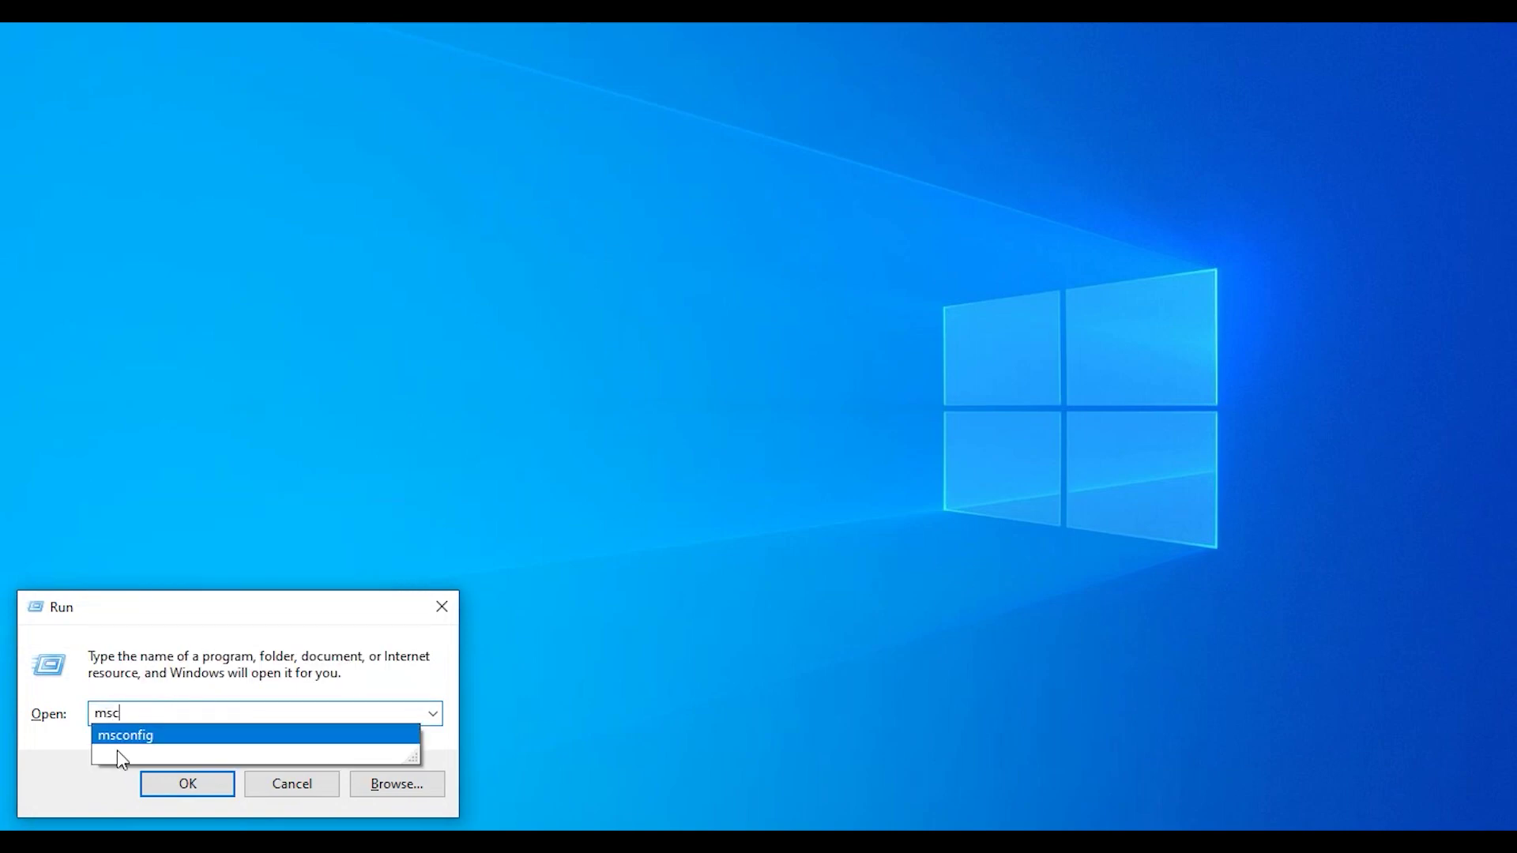
pyautogui.click(131, 735)
pyautogui.click(177, 790)
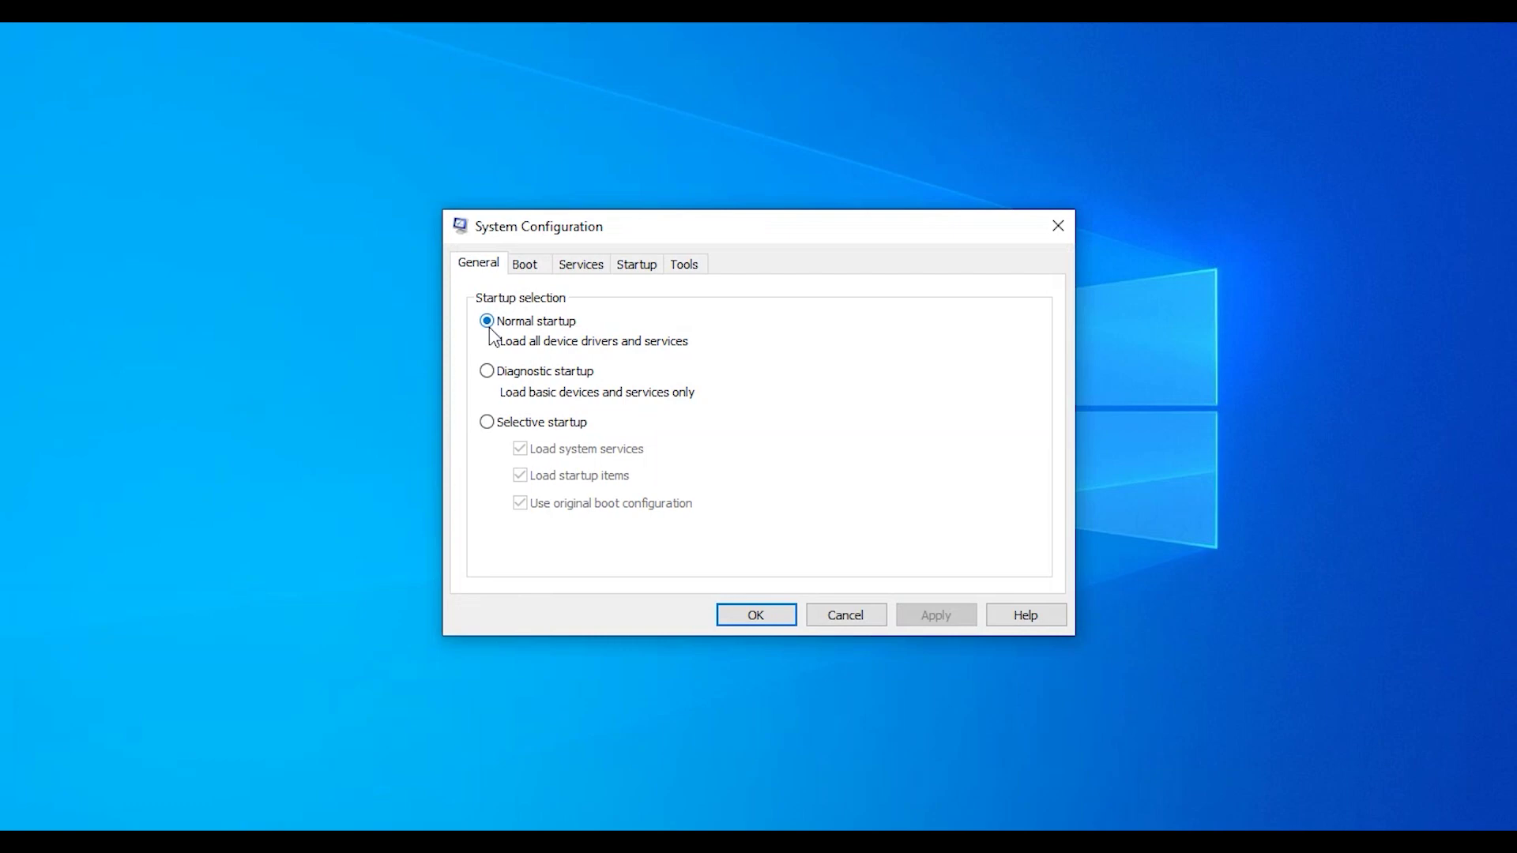
pyautogui.click(773, 621)
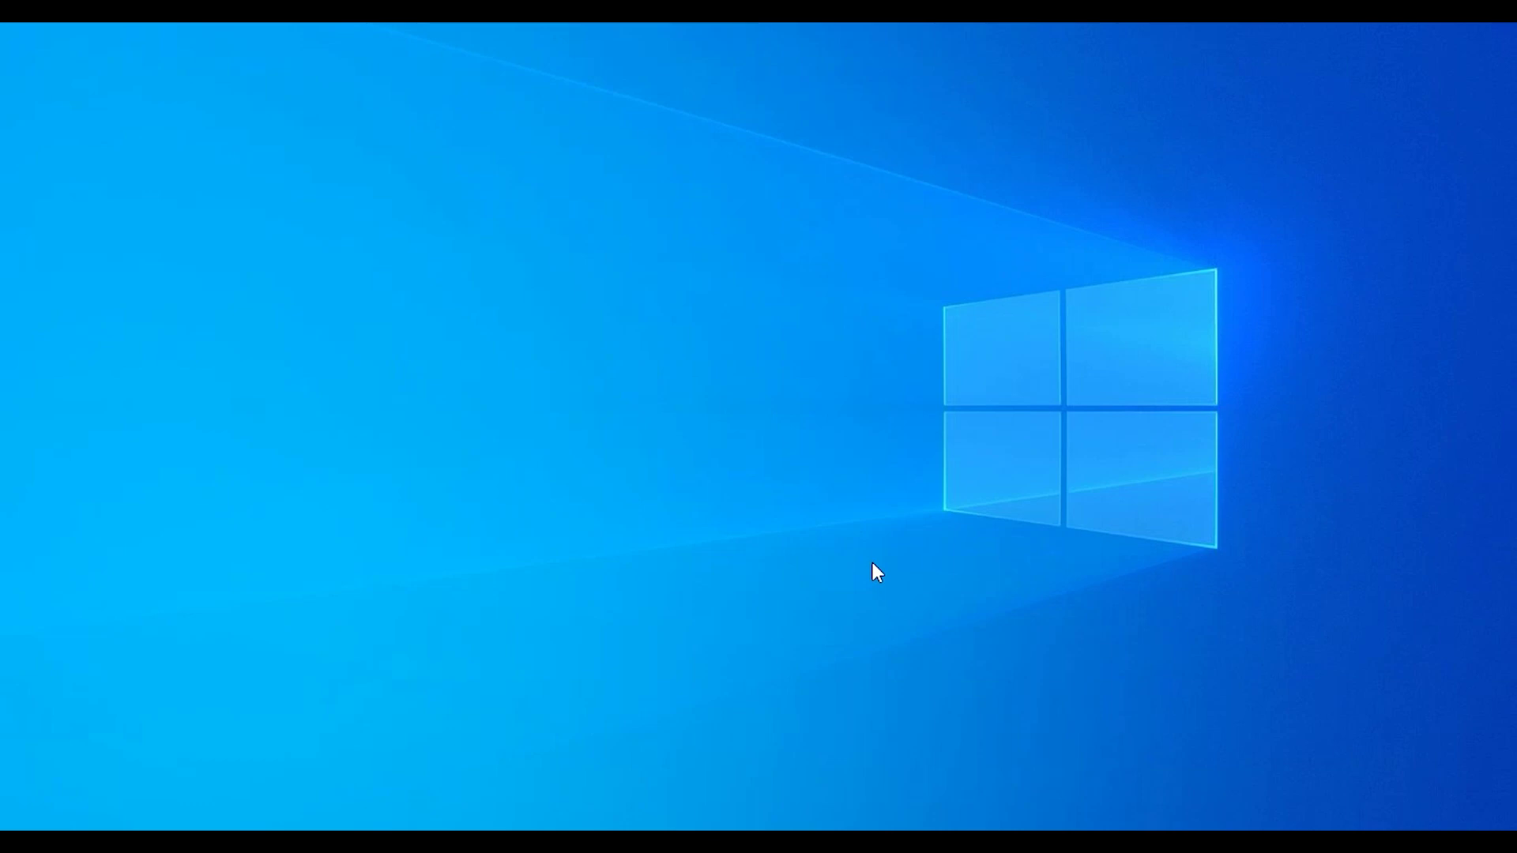
# - Show the Power Management tab of the Realtek PCIe GBE adapter's properties in Device Manager
pyautogui.press('super+x')
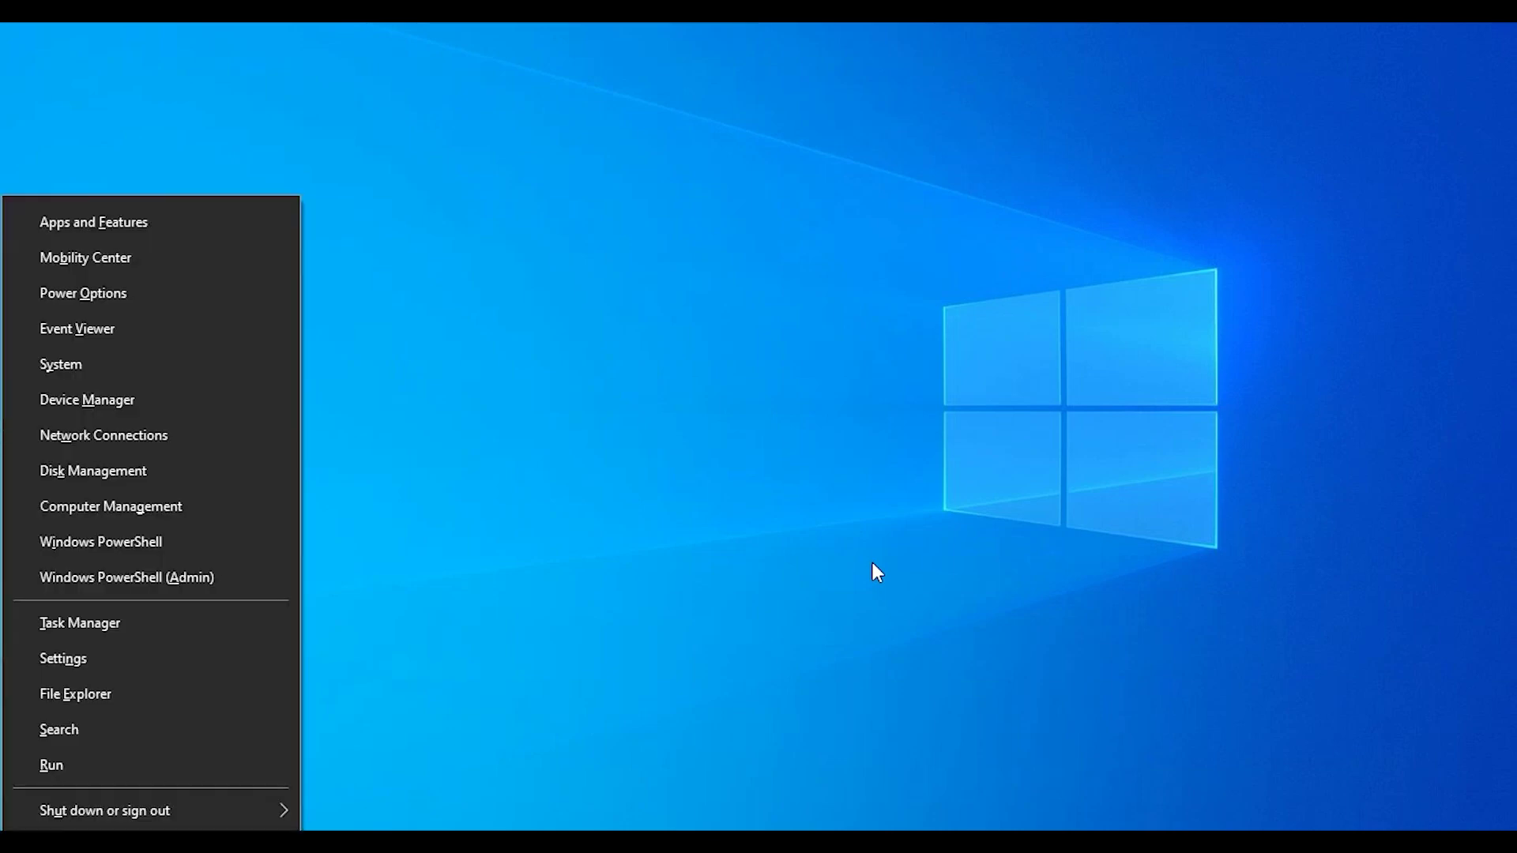
pyautogui.click(156, 404)
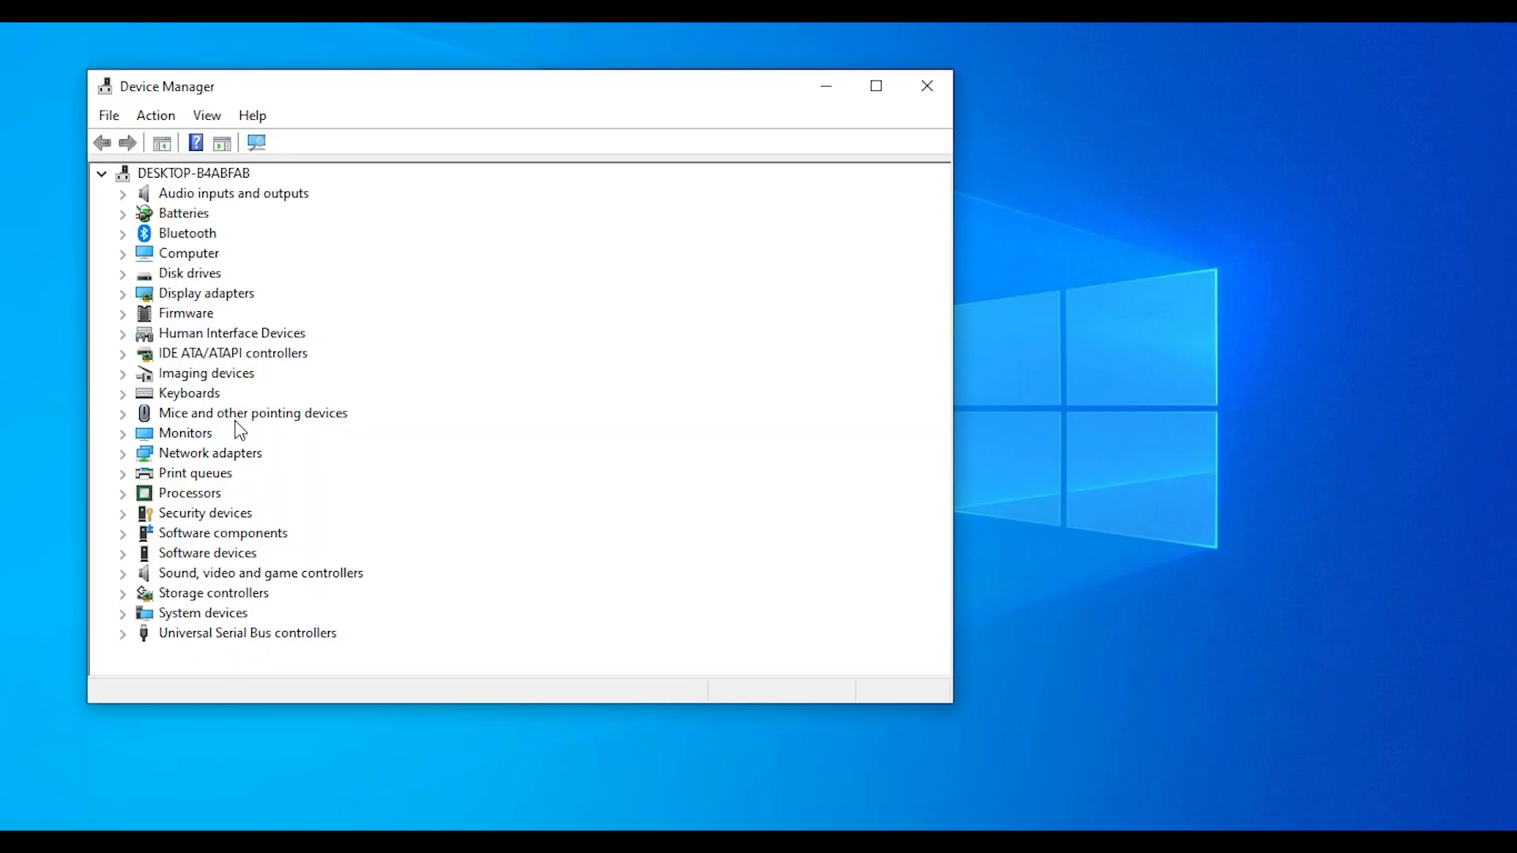
pyautogui.click(122, 456)
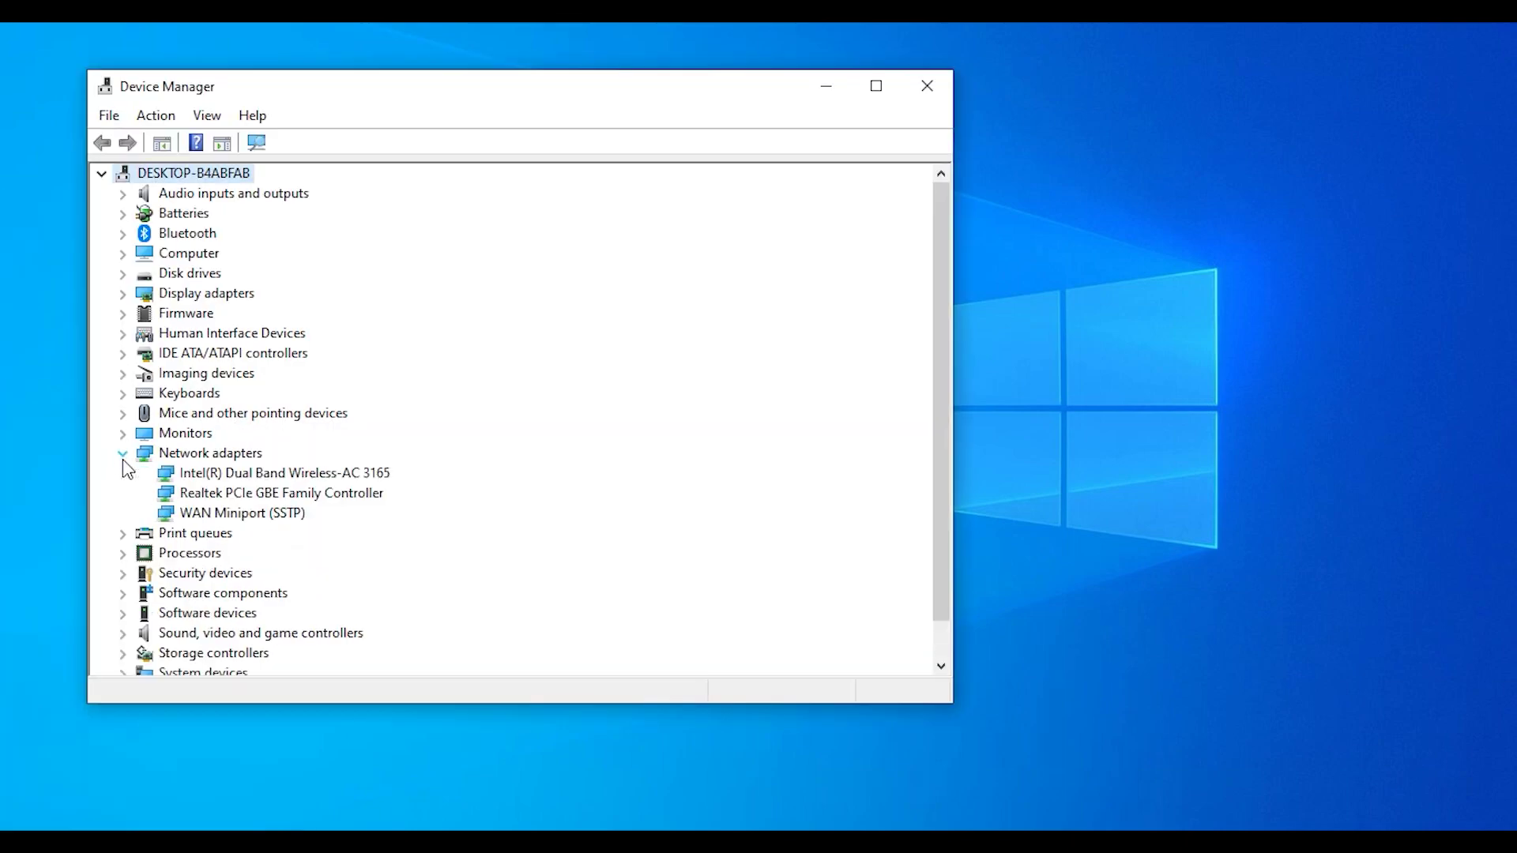
pyautogui.rightClick(227, 501)
pyautogui.click(280, 623)
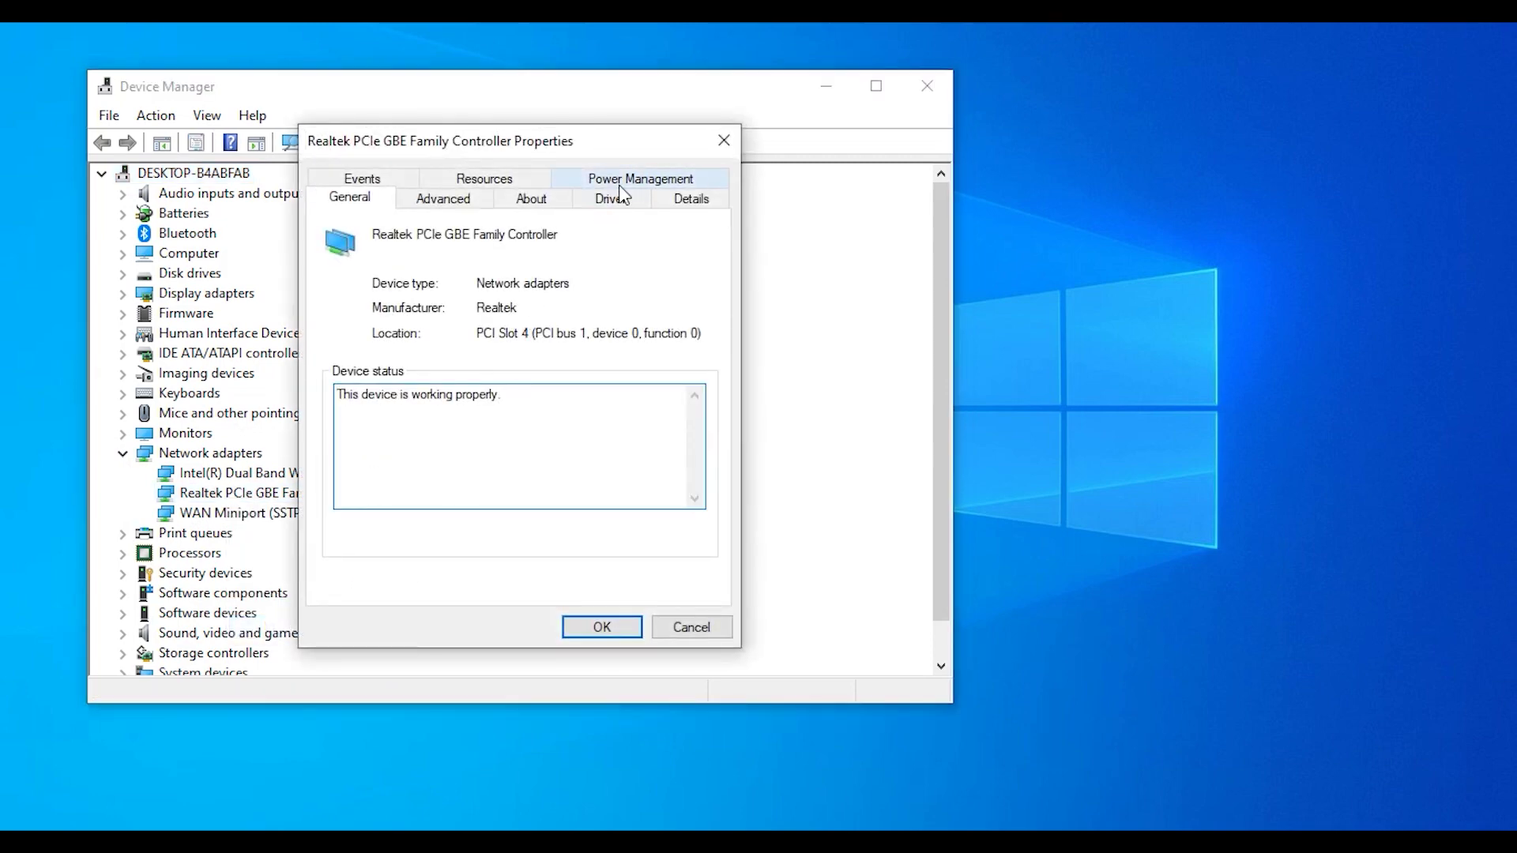
pyautogui.click(621, 182)
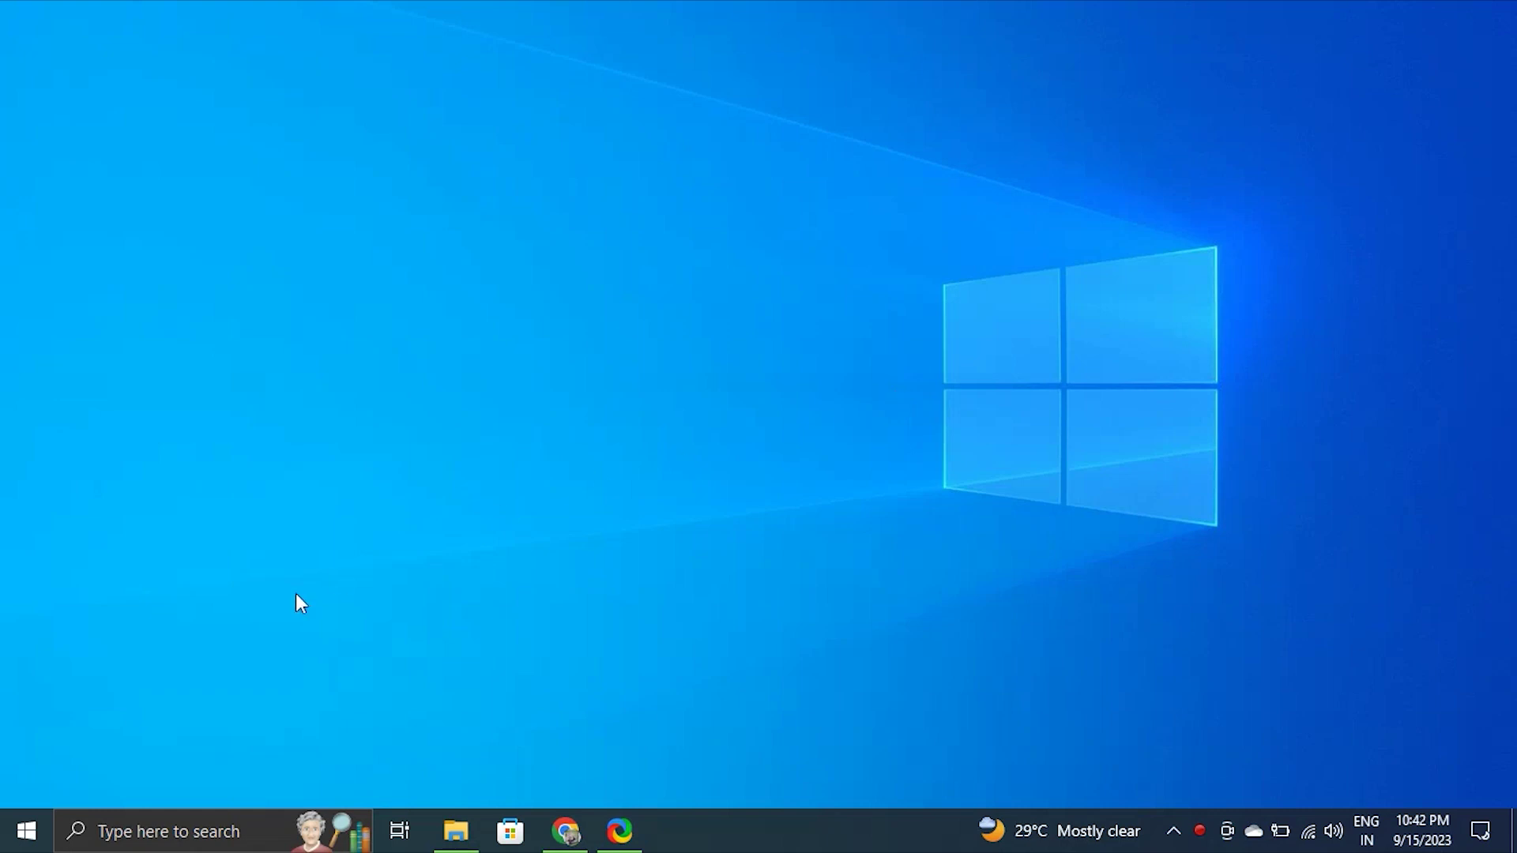
# - Open Settings and search for the Troubleshoot settings page
pyautogui.click(191, 826)
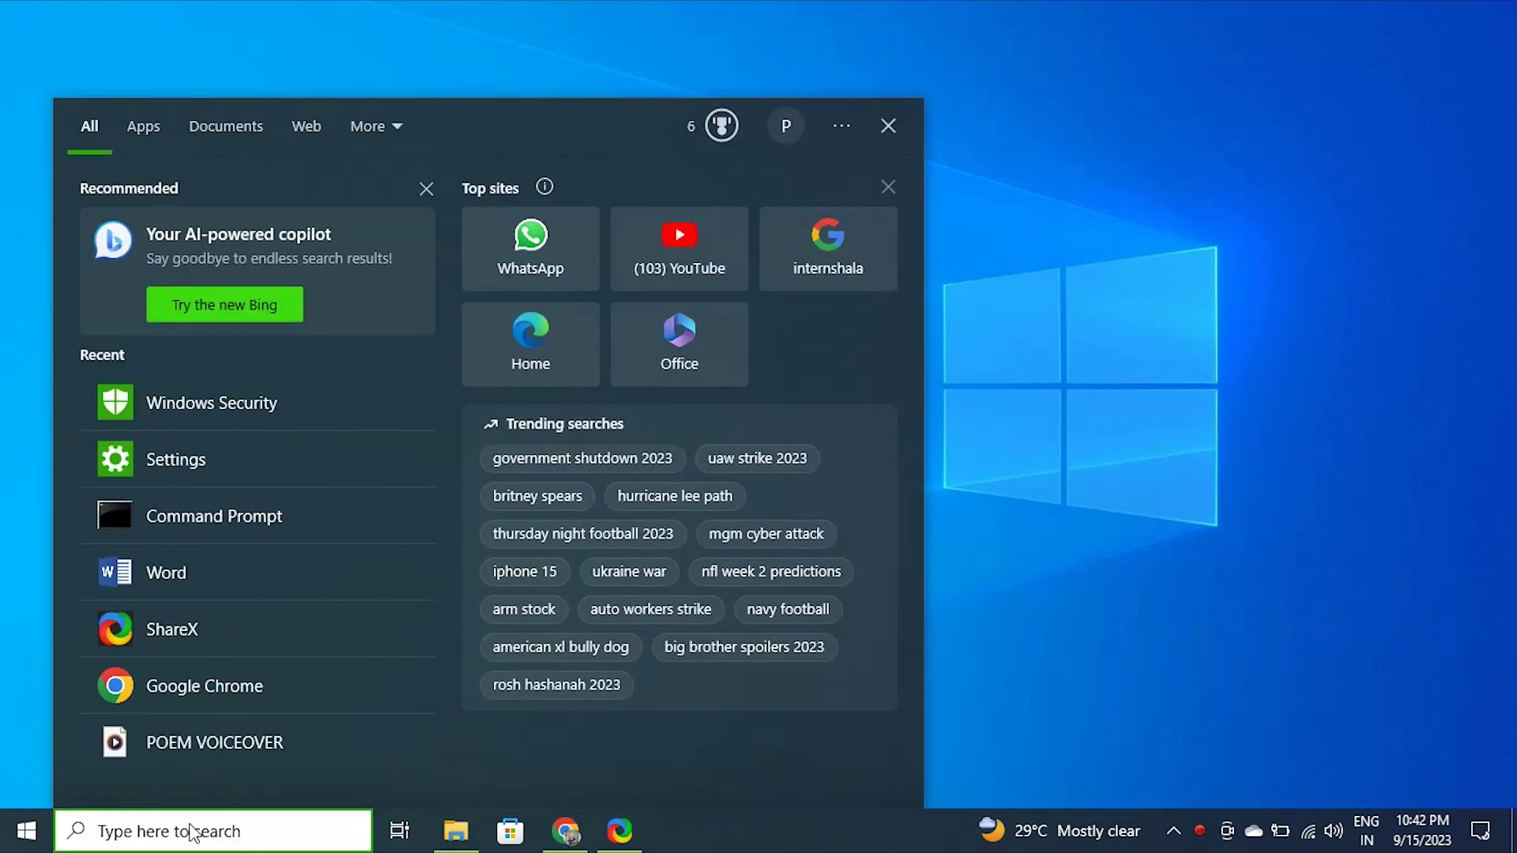
pyautogui.write('SE')
pyautogui.click(167, 254)
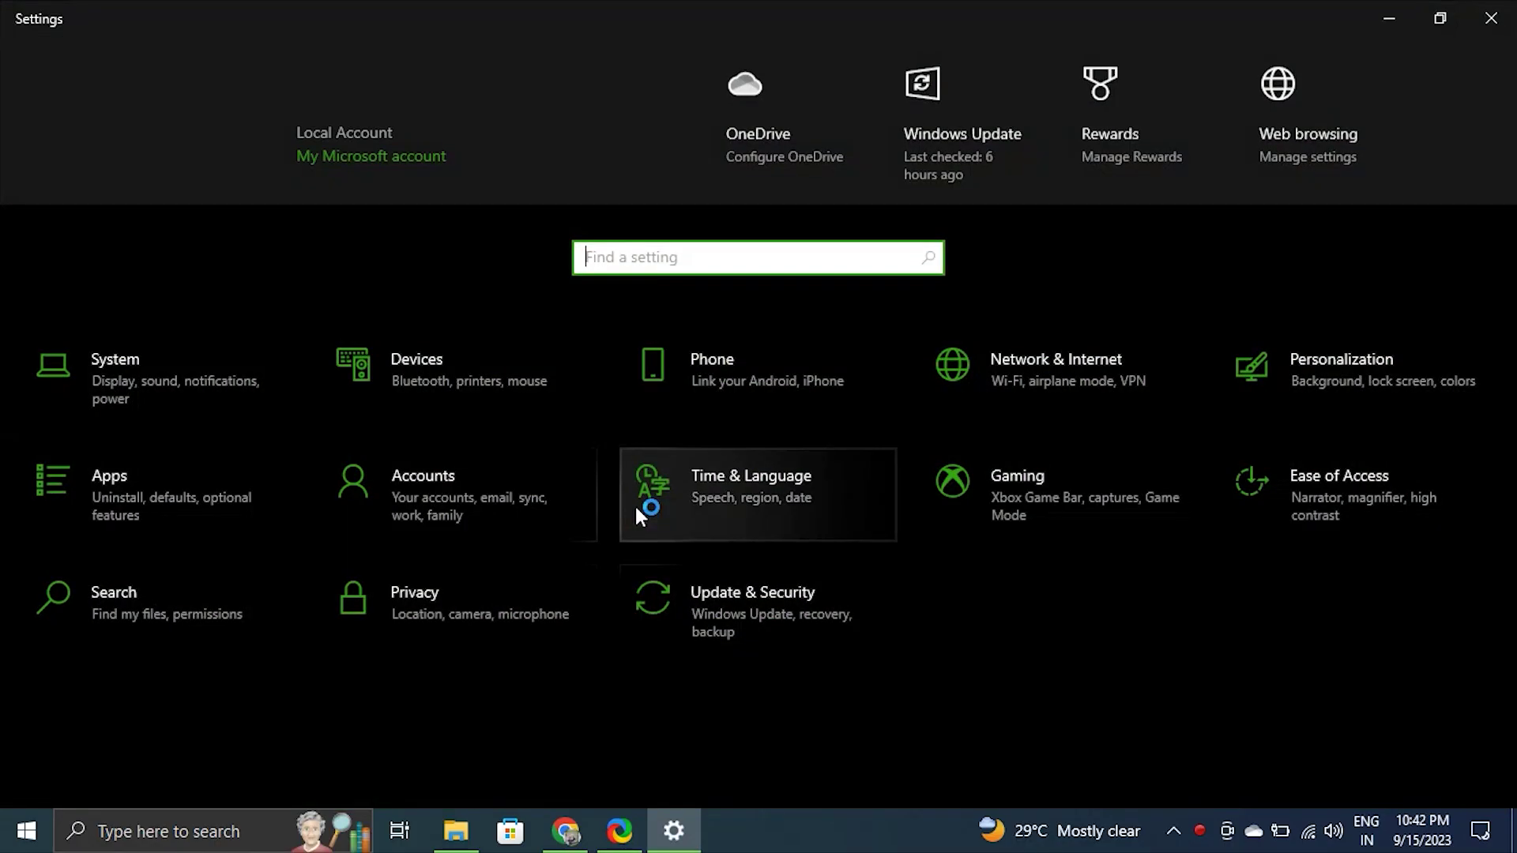
pyautogui.click(182, 349)
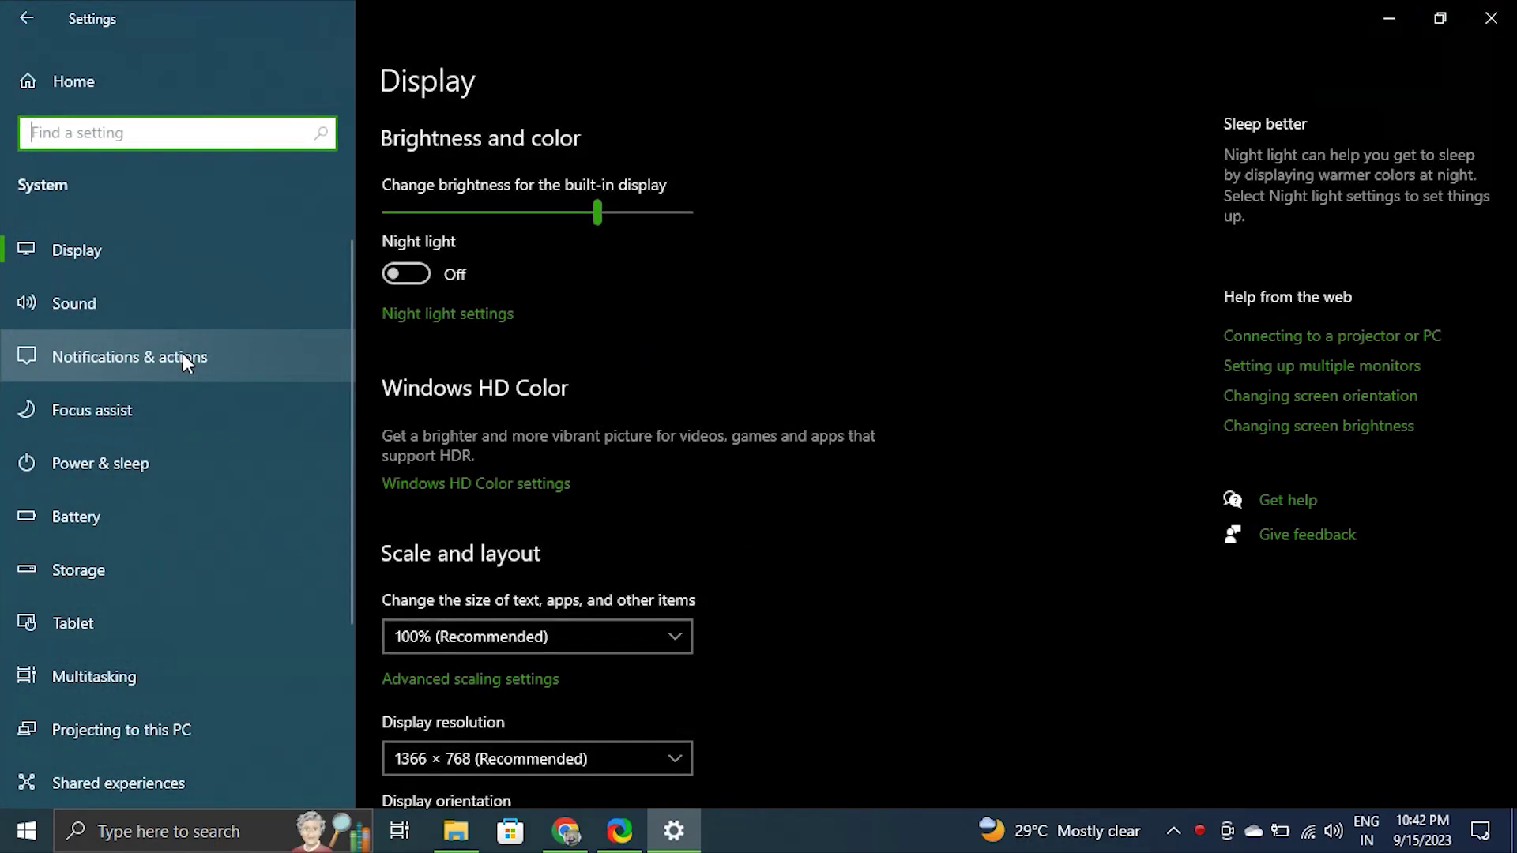
pyautogui.click(180, 135)
pyautogui.write('TR')
pyautogui.click(173, 169)
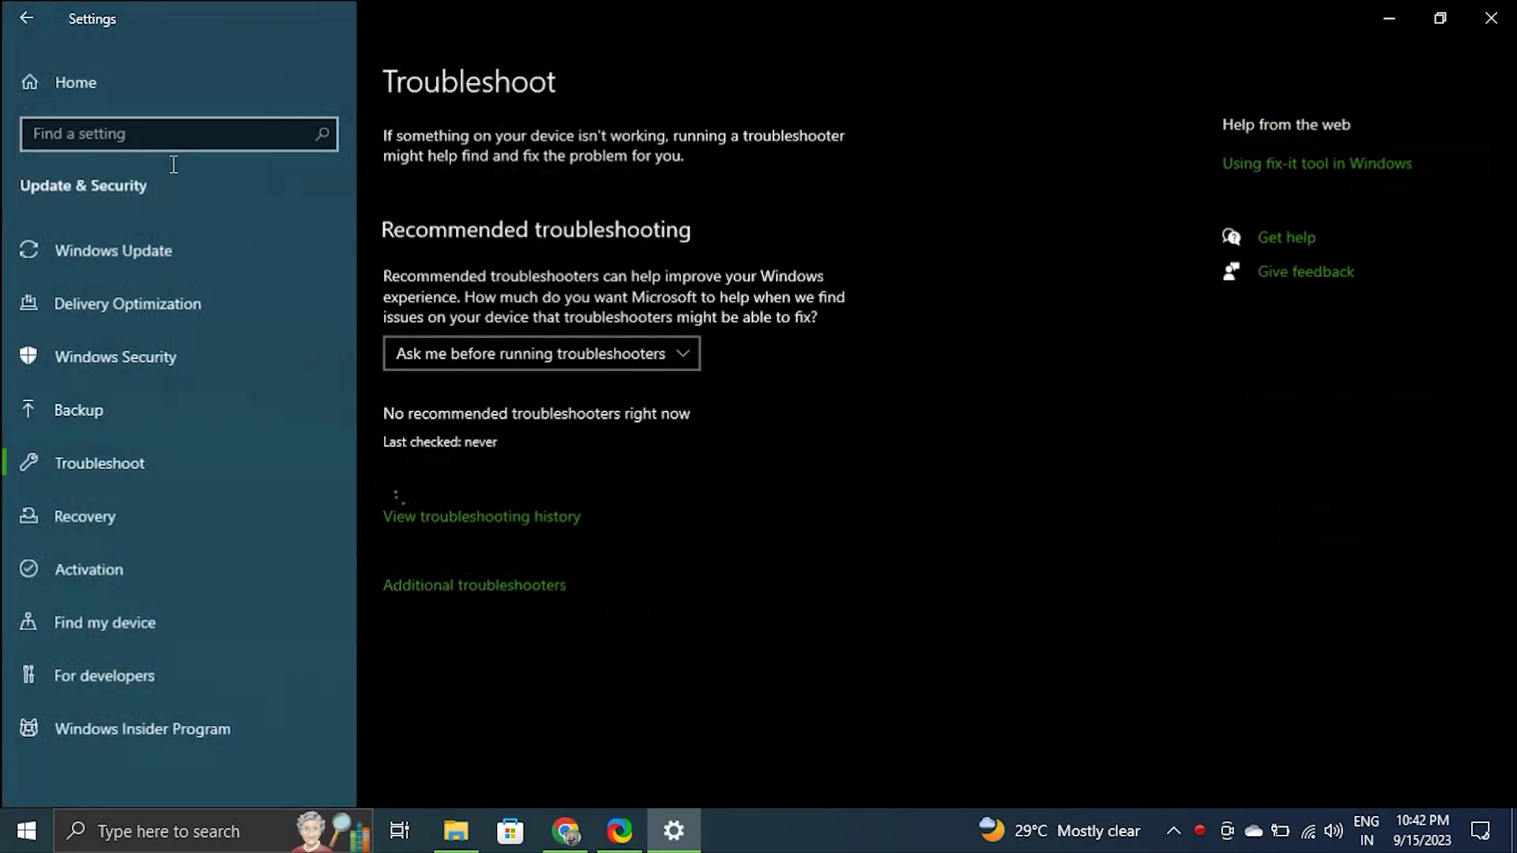
# - Run the Internet Connections troubleshooter from Additional troubleshooters
pyautogui.click(552, 585)
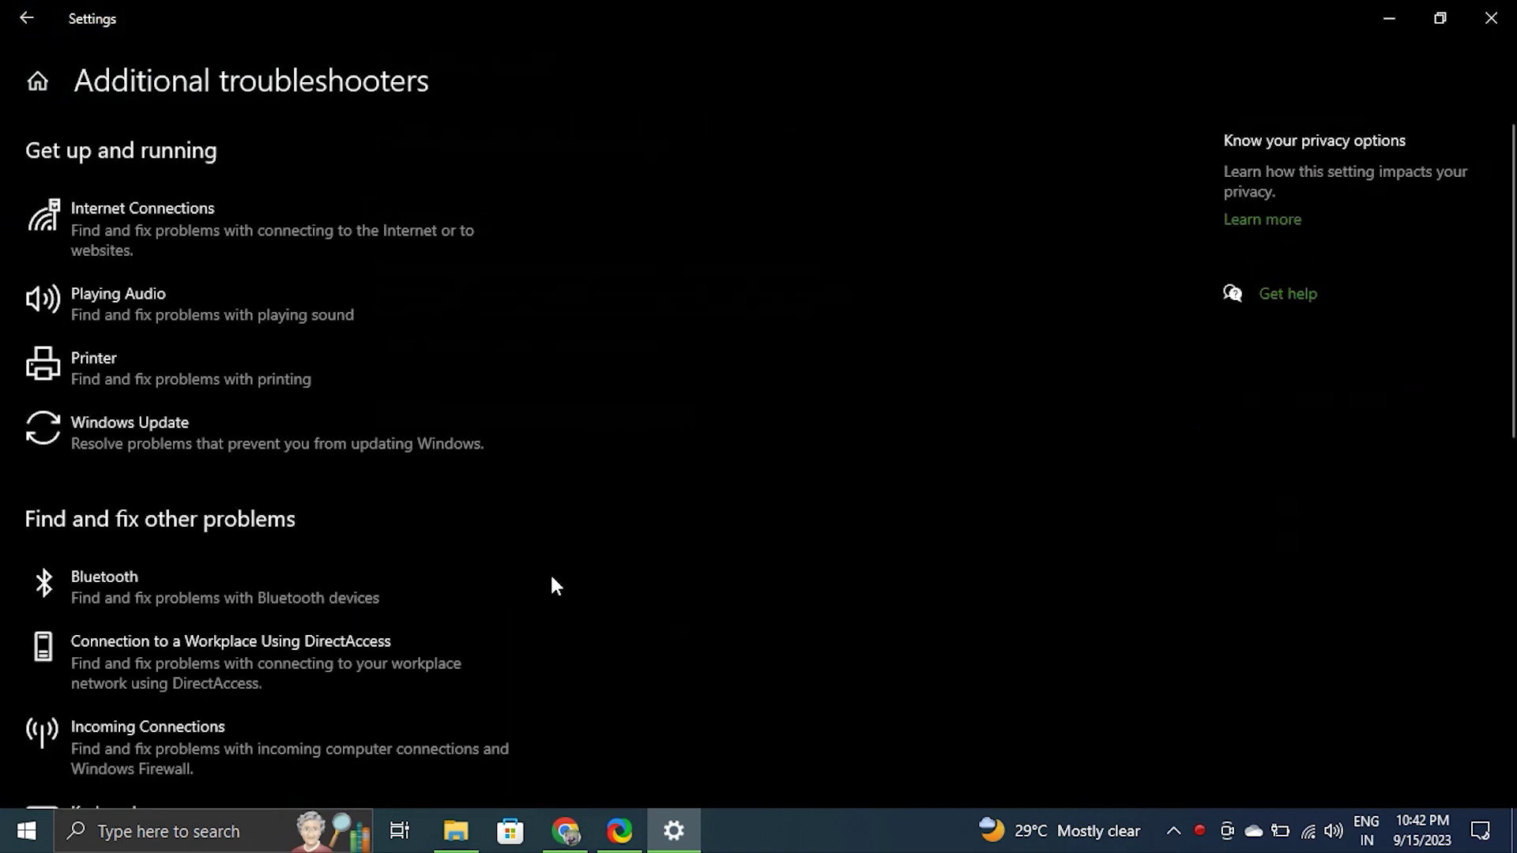
pyautogui.click(413, 242)
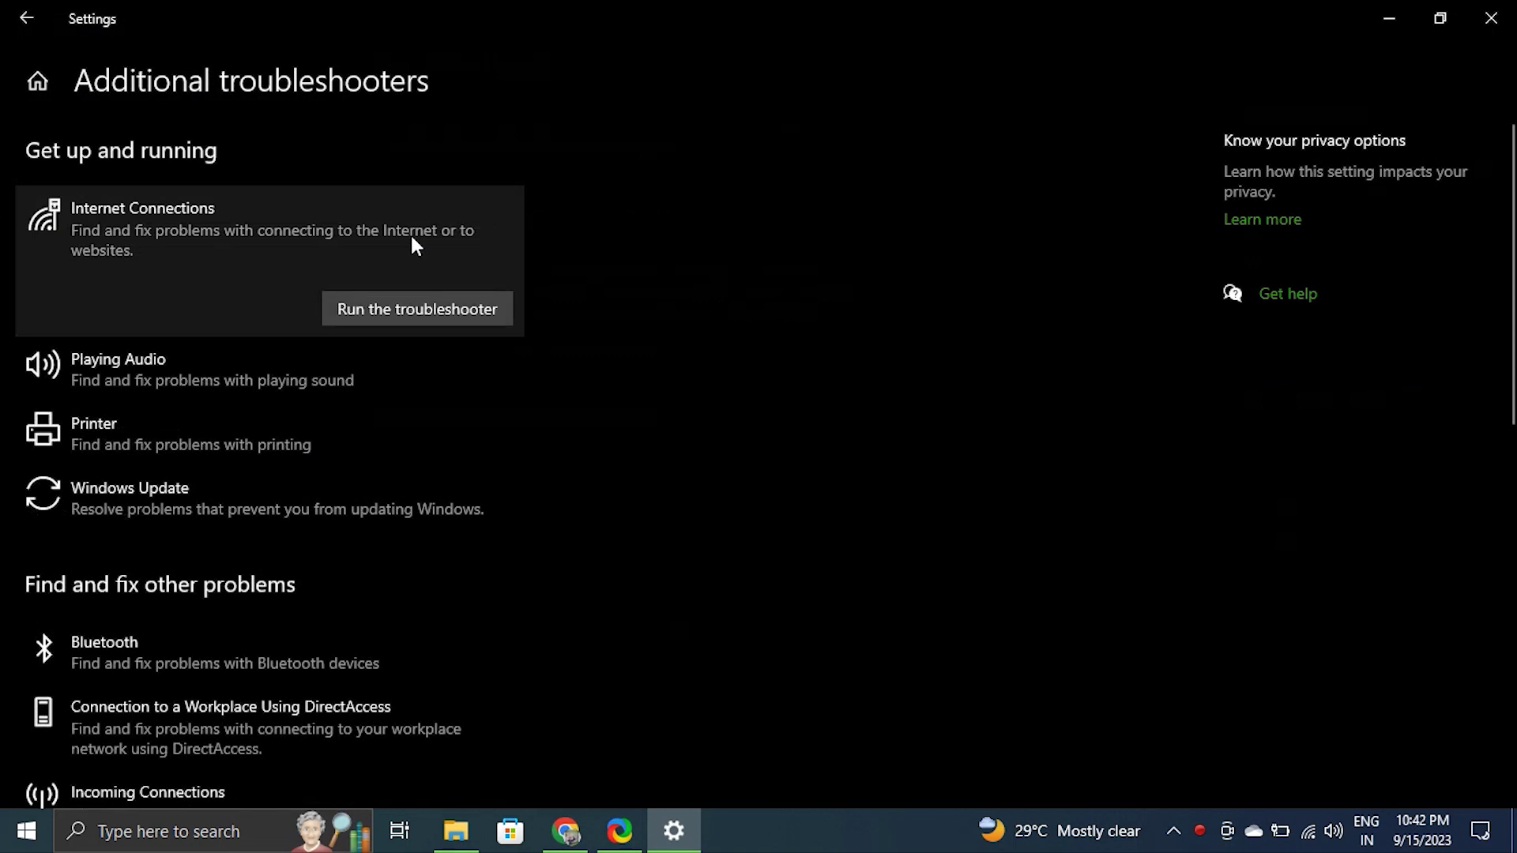
pyautogui.click(423, 312)
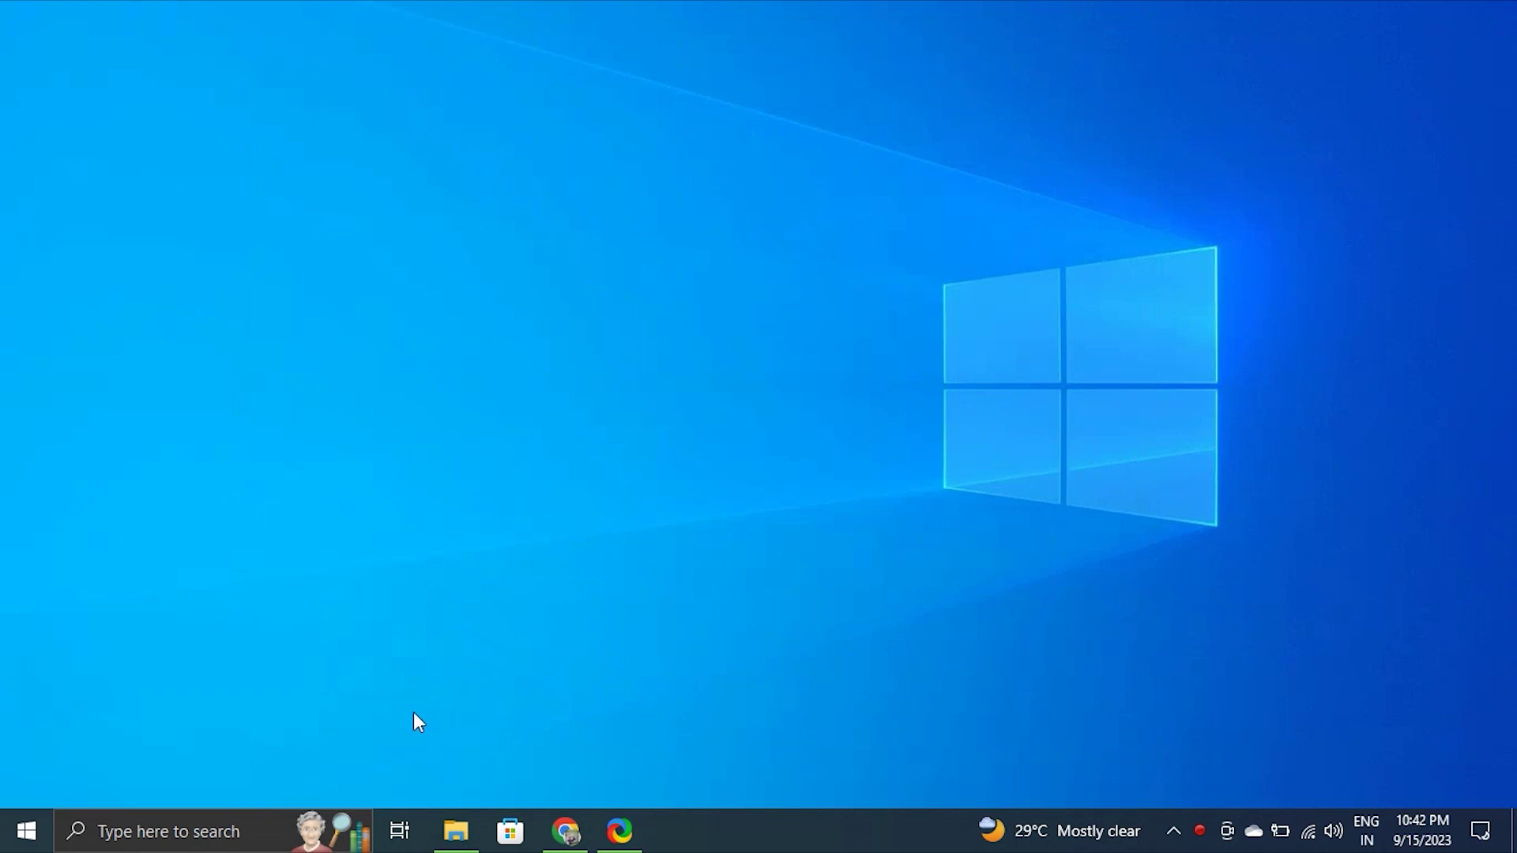
# - Open Windows Security's Virus & threat protection settings showing Real-time protection
pyautogui.click(227, 829)
pyautogui.write('WINDOW')
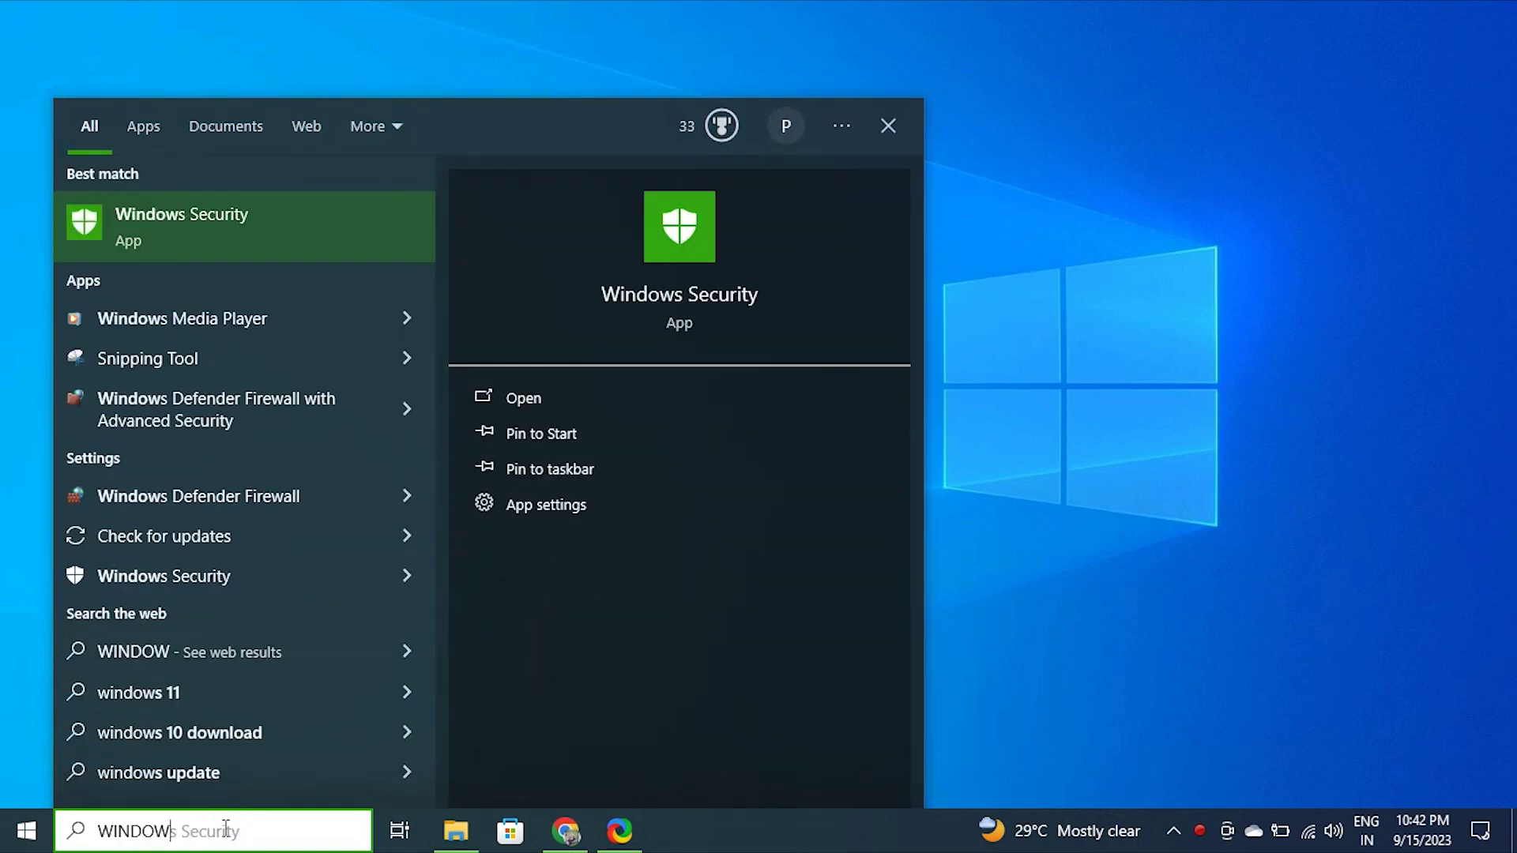
pyautogui.click(254, 232)
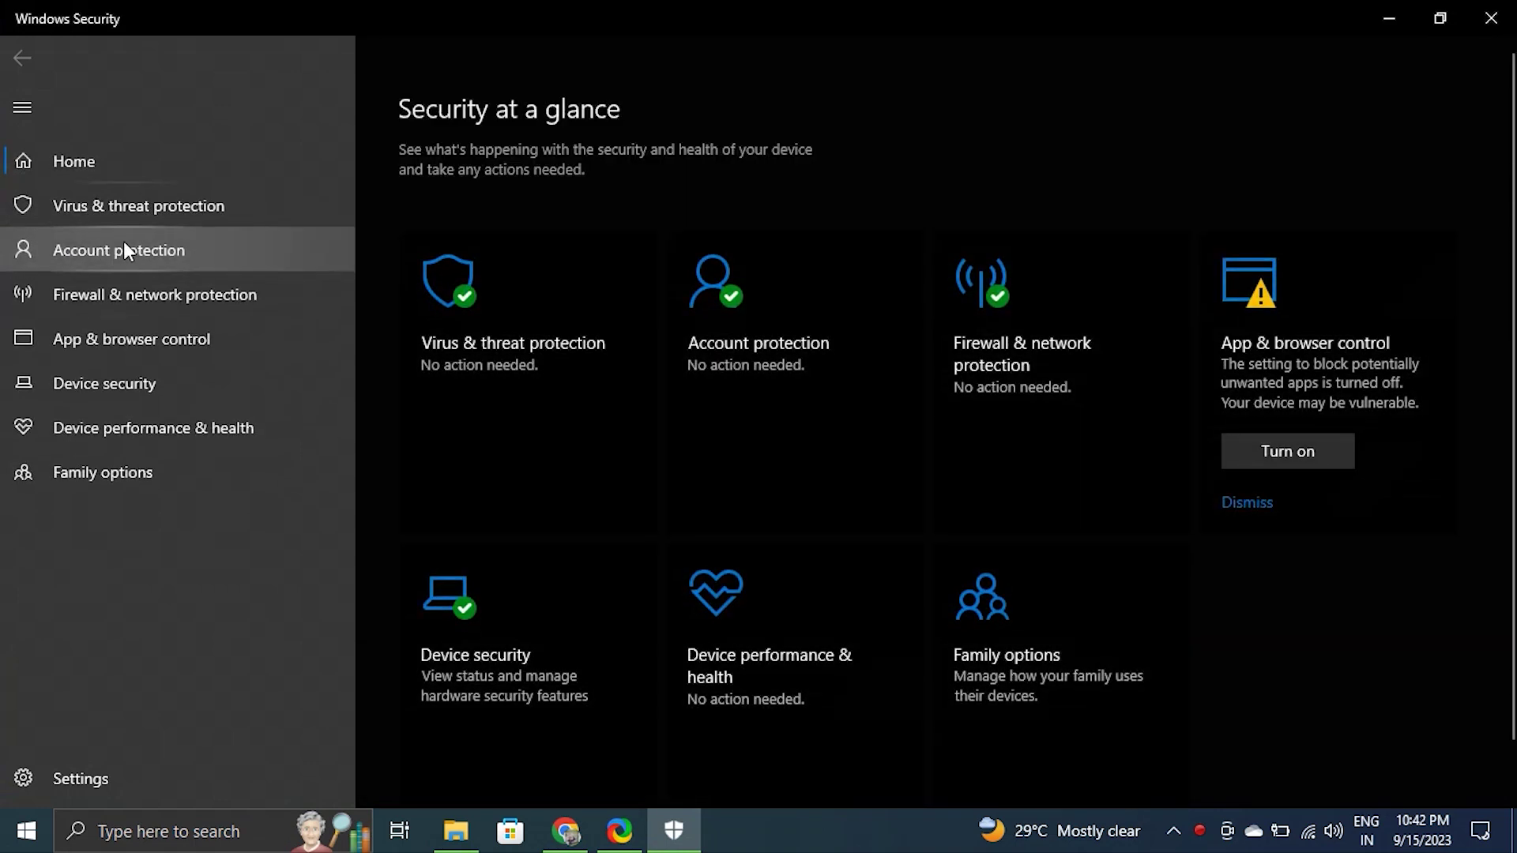
pyautogui.click(131, 223)
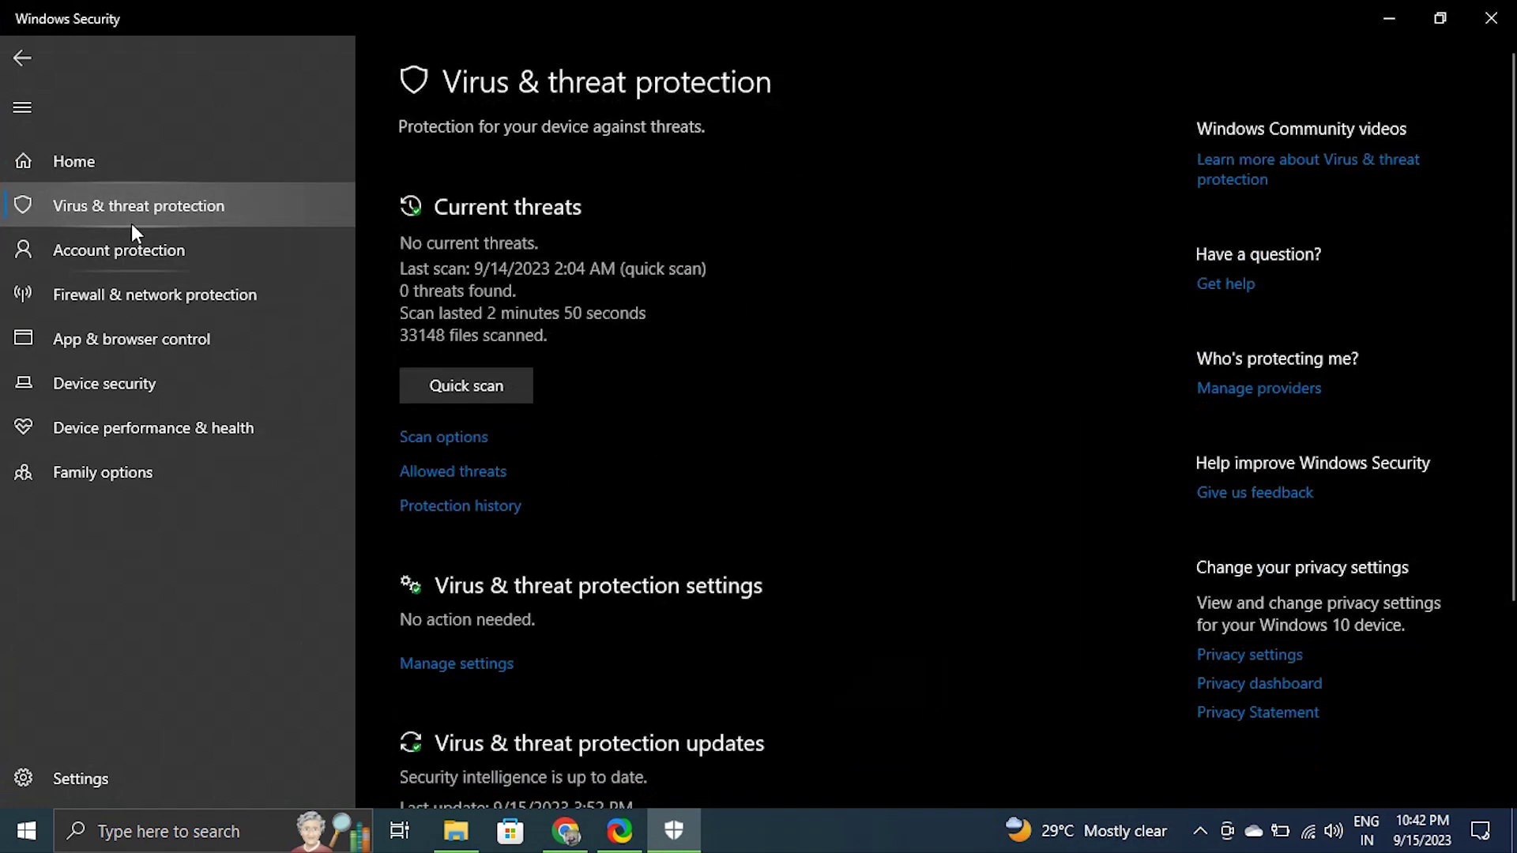
pyautogui.click(494, 664)
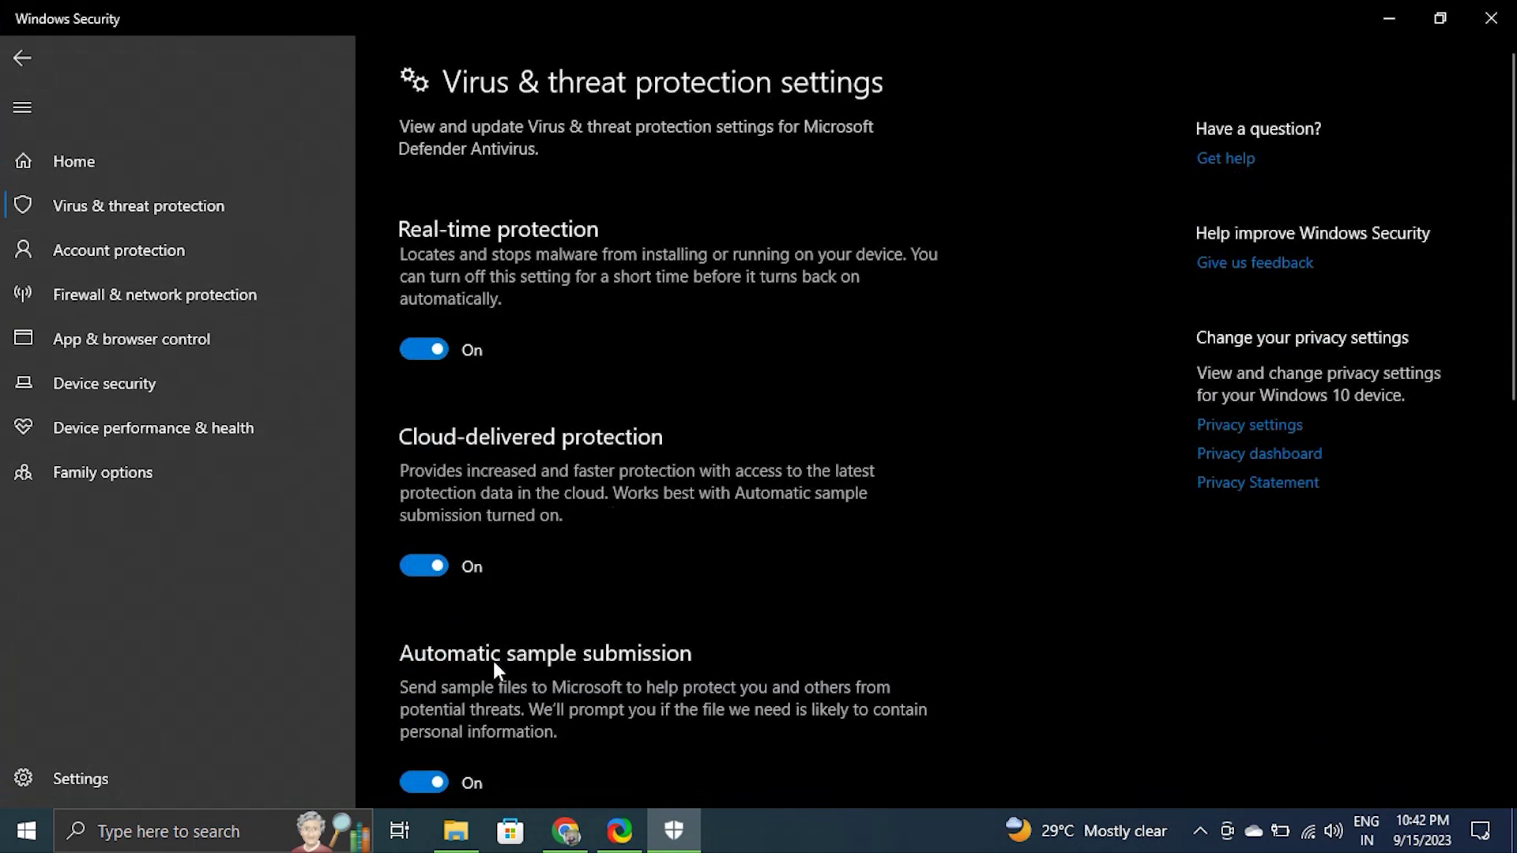